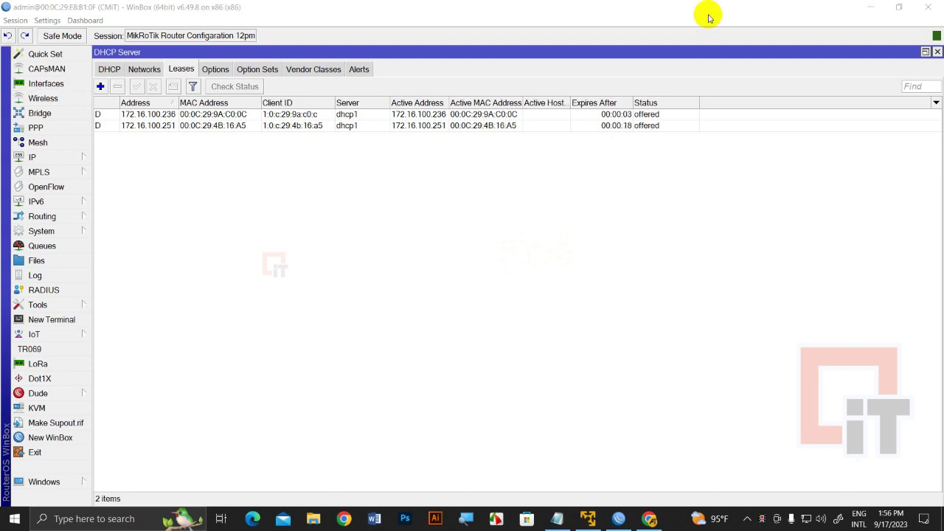
Widen the Address column in the DHCP leases list and make the CMiT11 host's lease static.
left_click(163, 114)
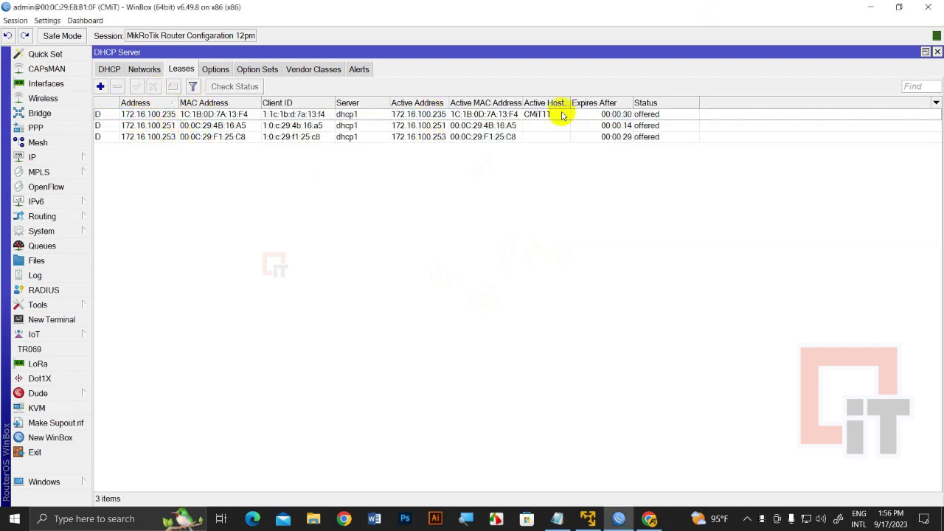
left_click_drag(179, 104, 198, 109)
left_click(185, 115)
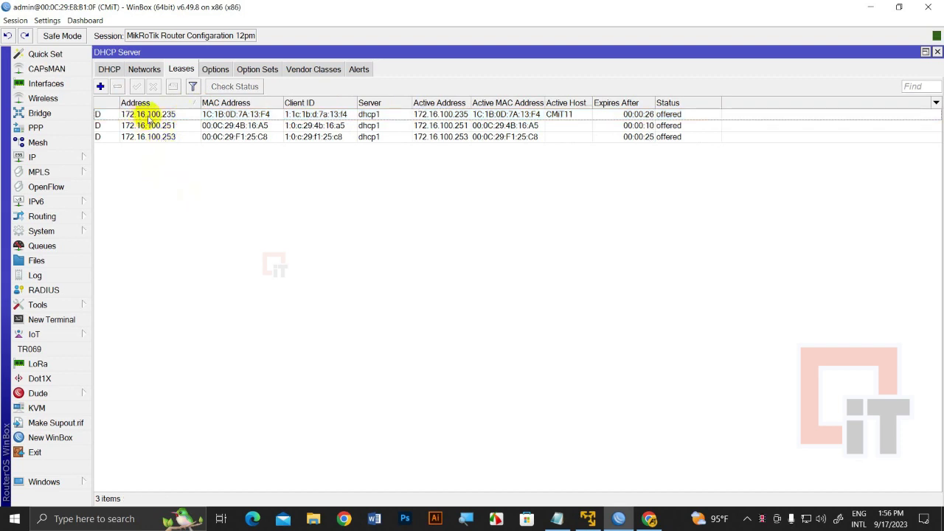
right_click(149, 117)
left_click(220, 251)
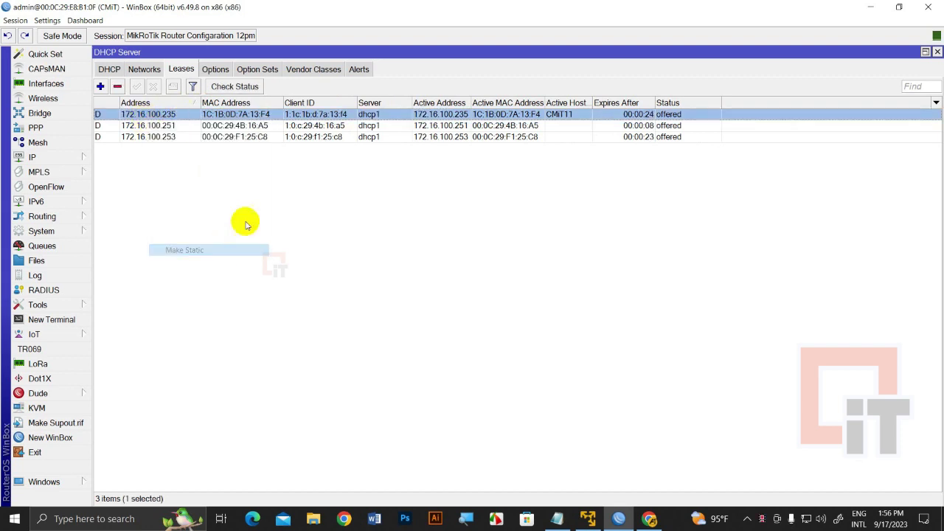
double_click(170, 116)
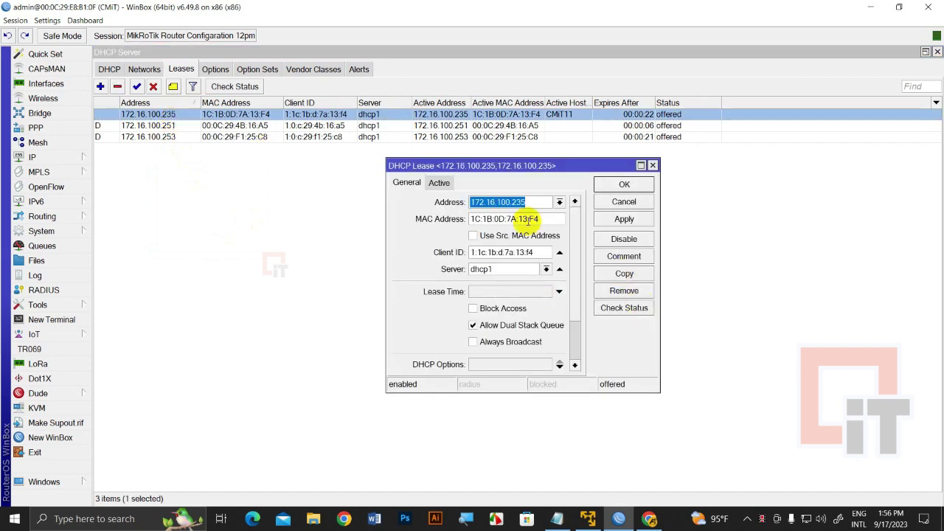
key("BackSpace")
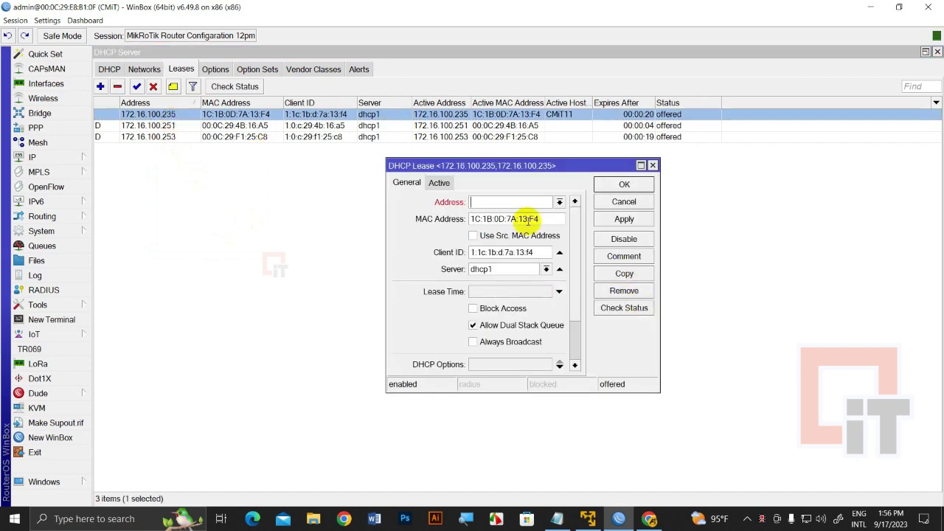
left_click(624, 201)
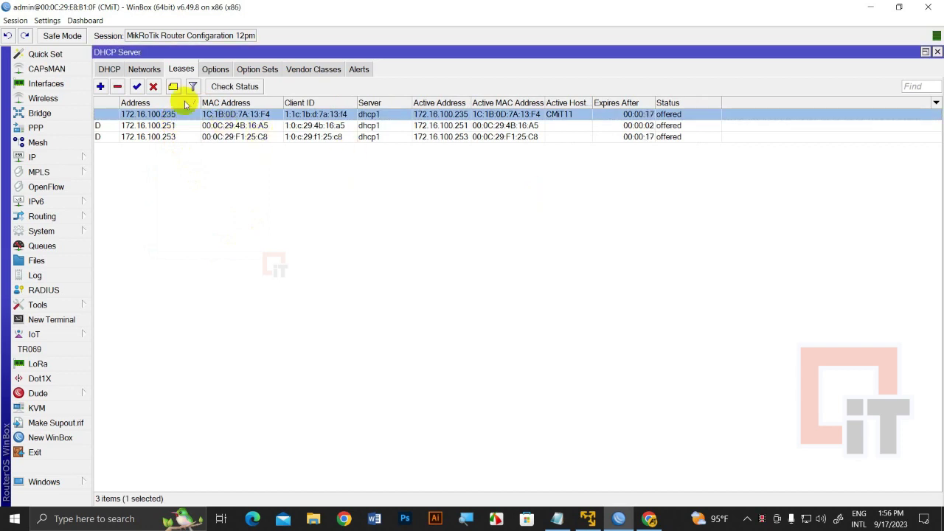
double_click(164, 116)
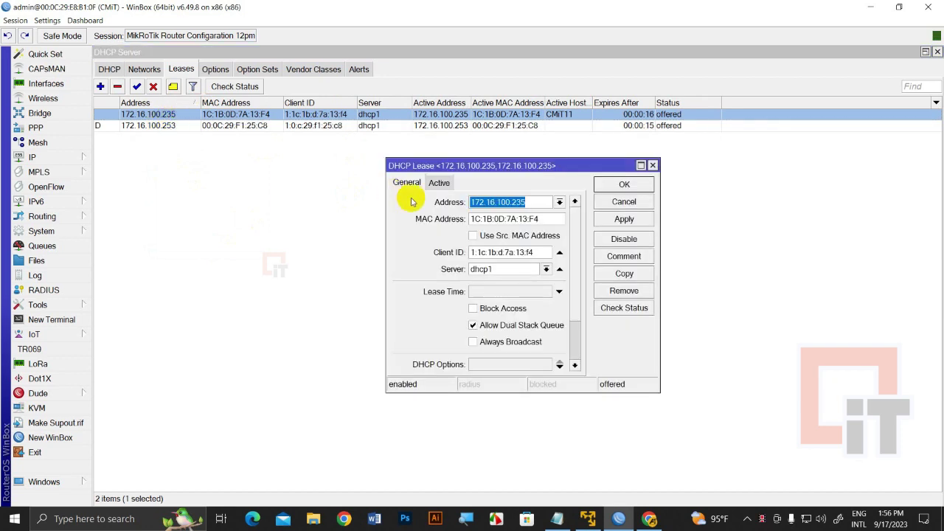
left_click(642, 201)
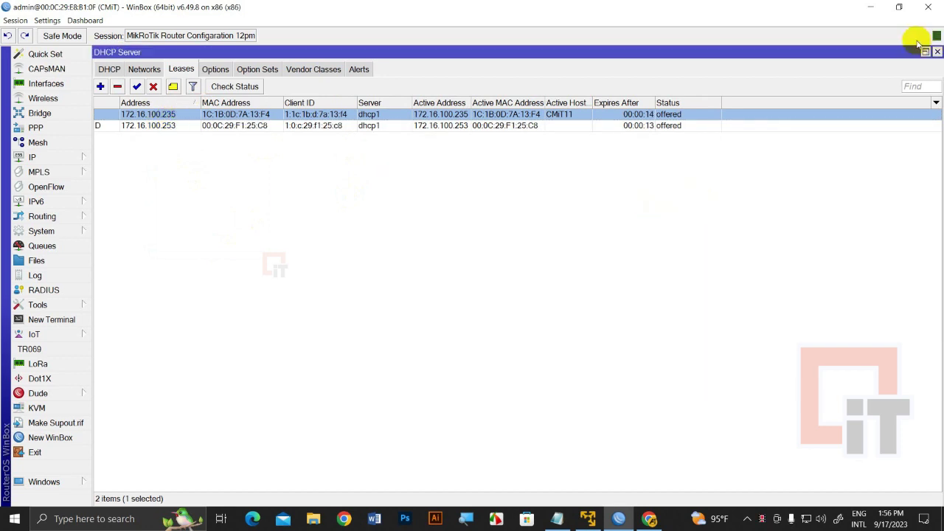
Close the DHCP server window and open the firewall's NAT rules in a maximized window.
left_click(937, 52)
left_click(32, 157)
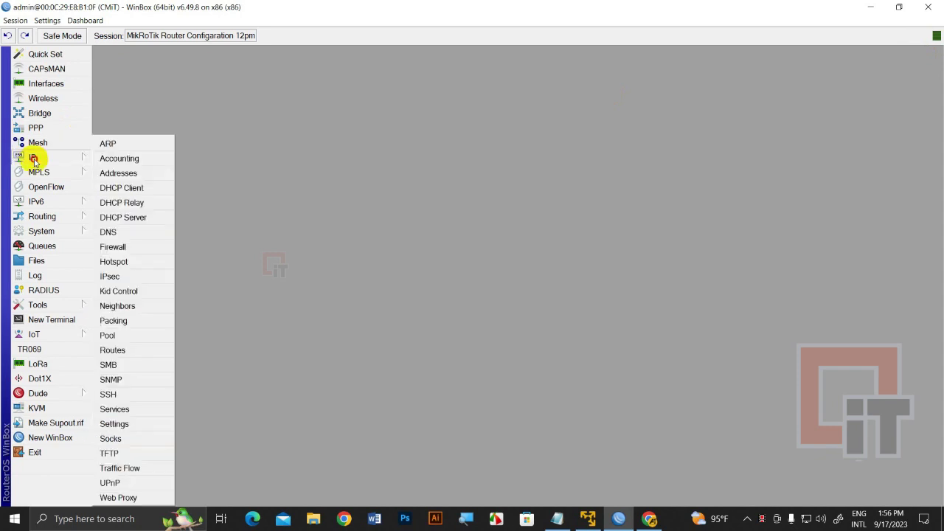
left_click(112, 247)
left_click(245, 163)
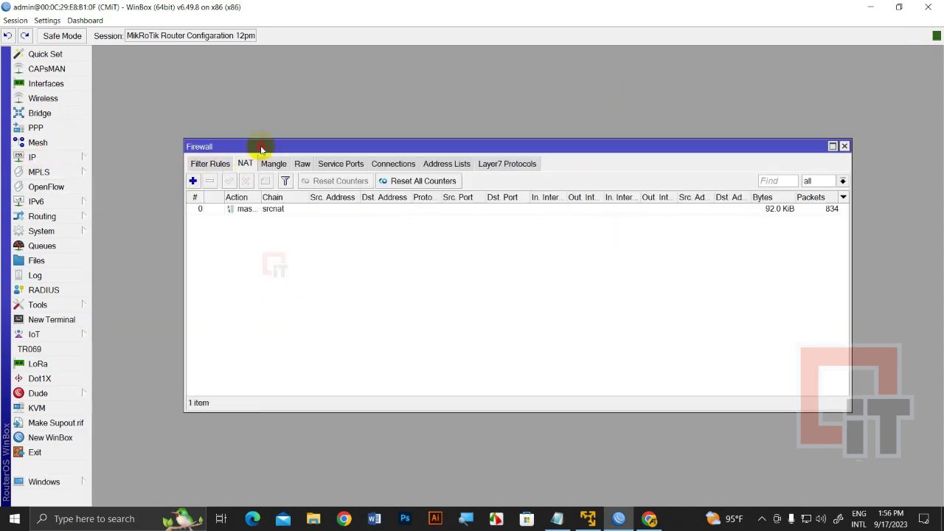
double_click(261, 148)
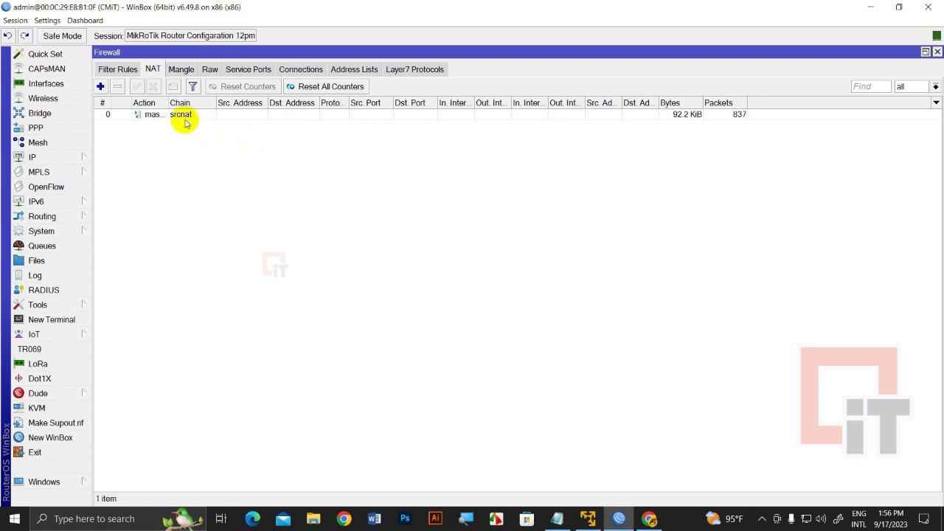
Add a new NAT rule with its chain set to dstnat.
left_click(101, 86)
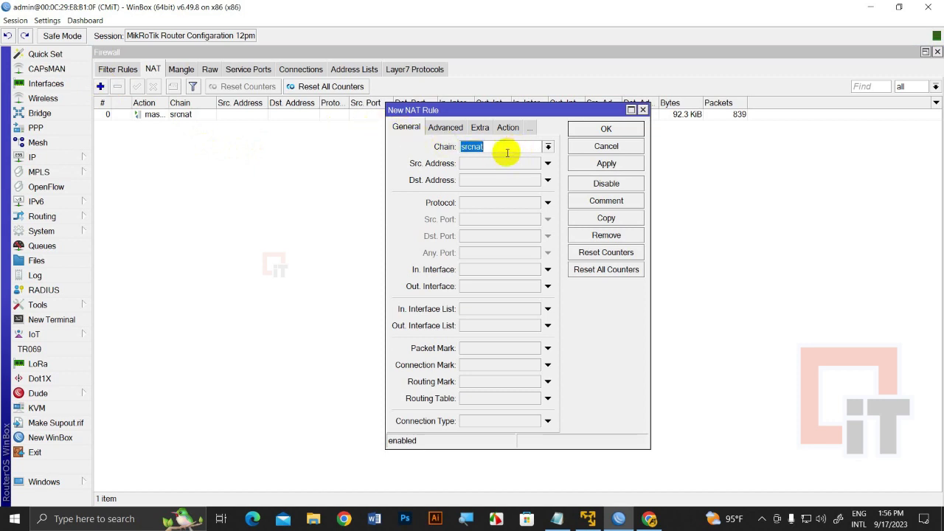
left_click(547, 146)
left_click(500, 159)
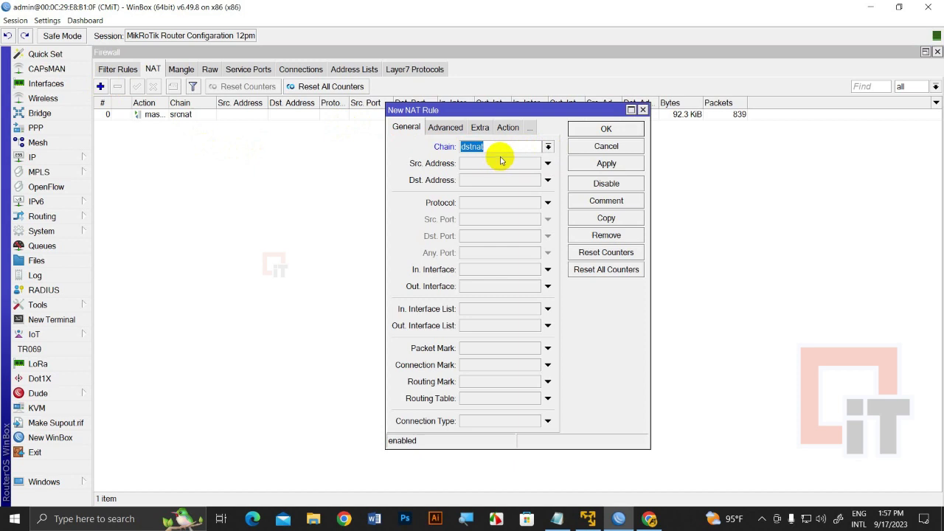
Consult the router's IP address list and set the rule's destination address to 172.16.100.1, protocol to 6 (tcp) and destination port to 500.
left_click(469, 179)
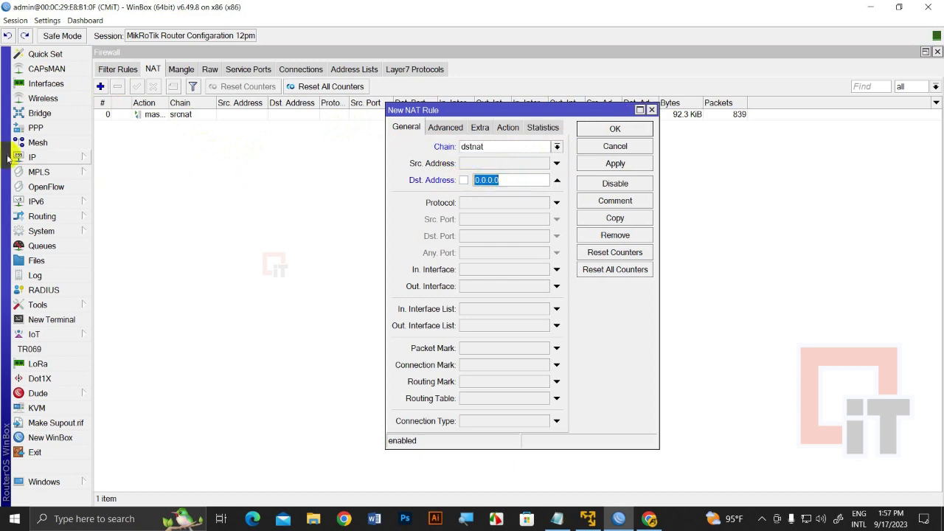
left_click(46, 157)
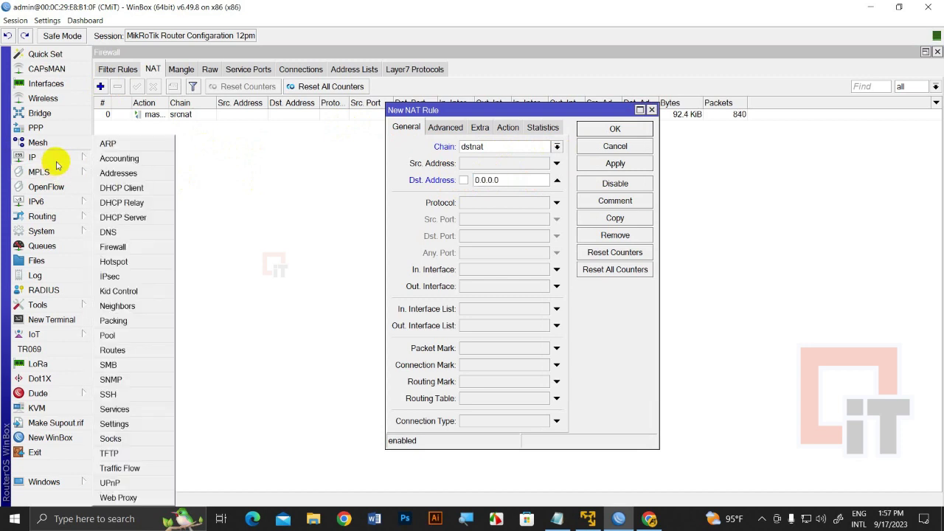
left_click(148, 173)
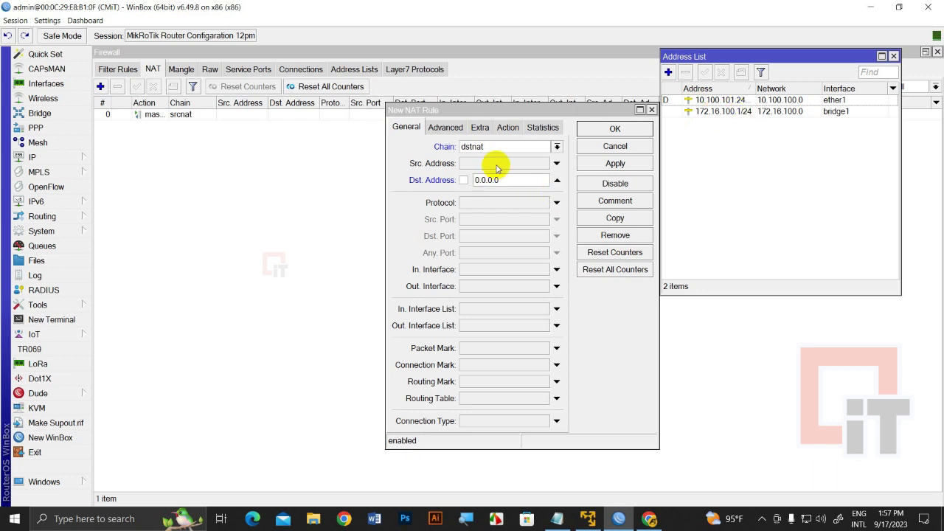
left_click(532, 186)
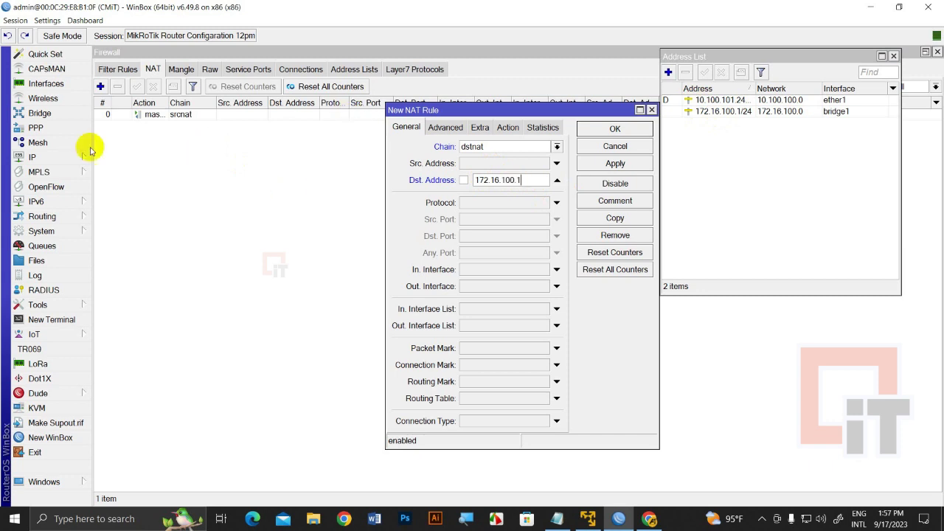
left_click(472, 203)
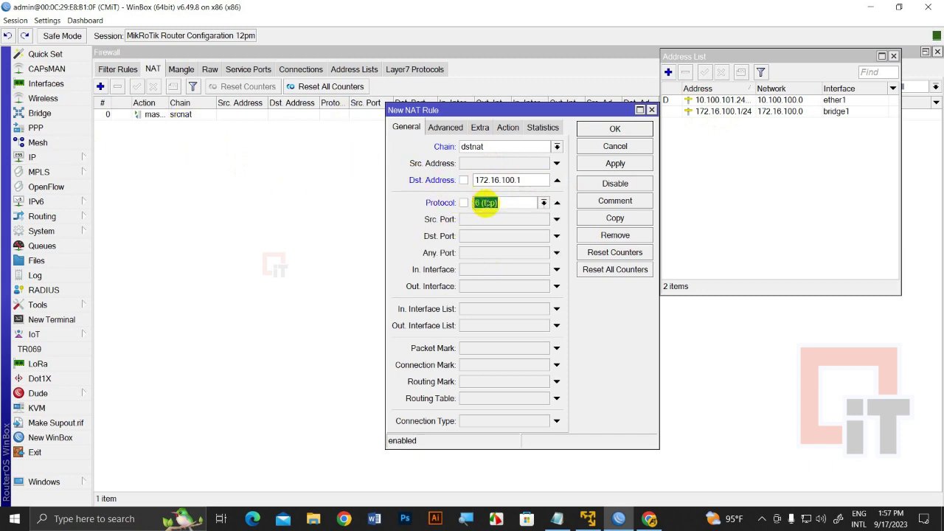
left_click(472, 237)
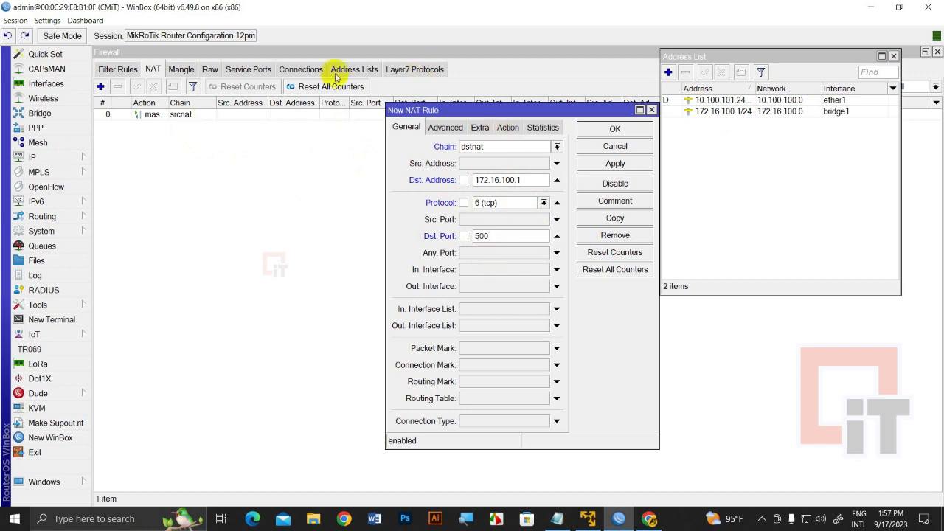
Set the NAT rule's action to dst-nat and recheck its general settings.
left_click(501, 129)
left_click(483, 146)
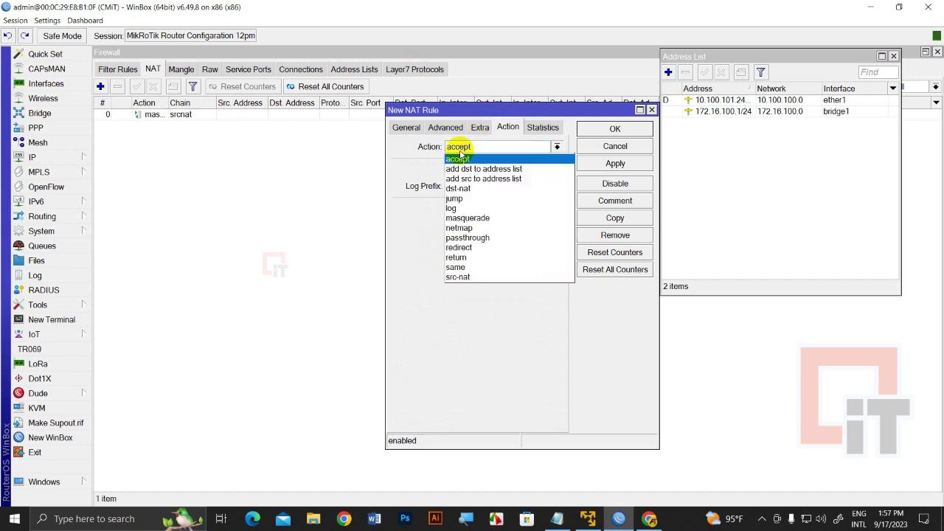
left_click(474, 190)
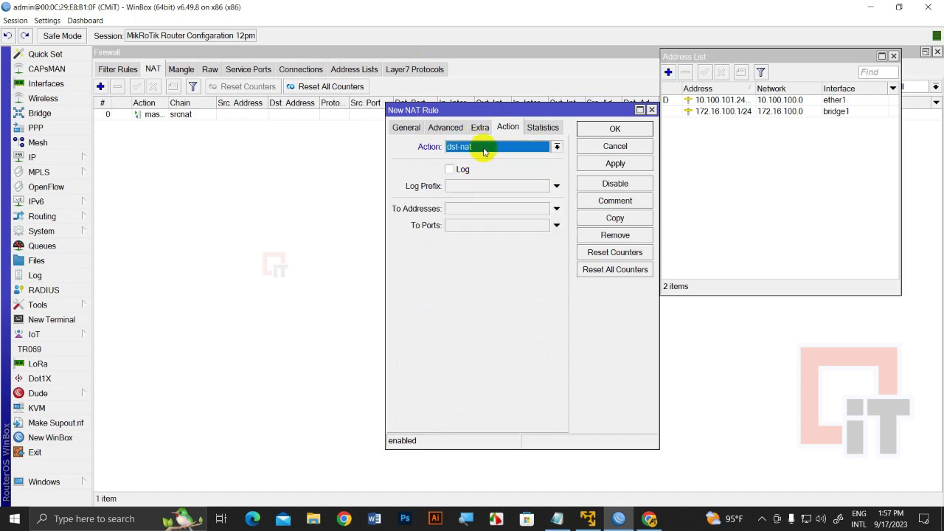
left_click(404, 127)
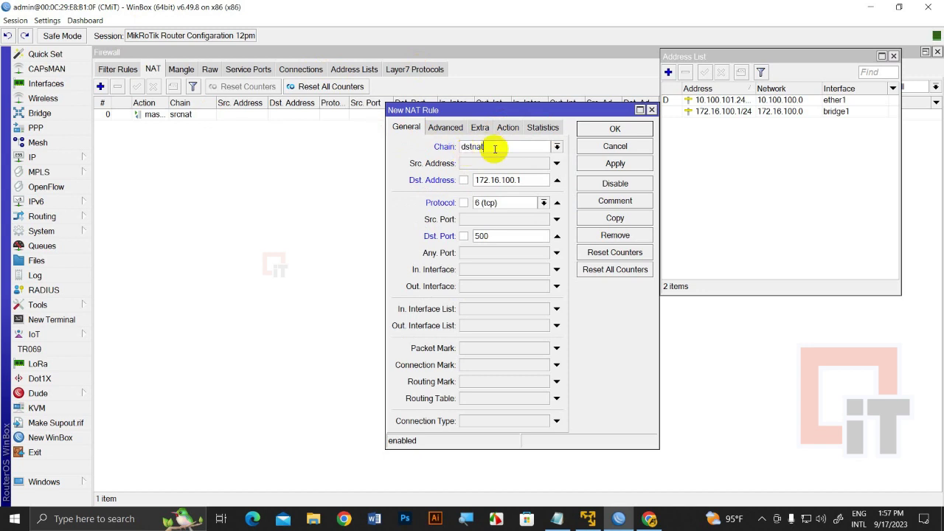
left_click(516, 126)
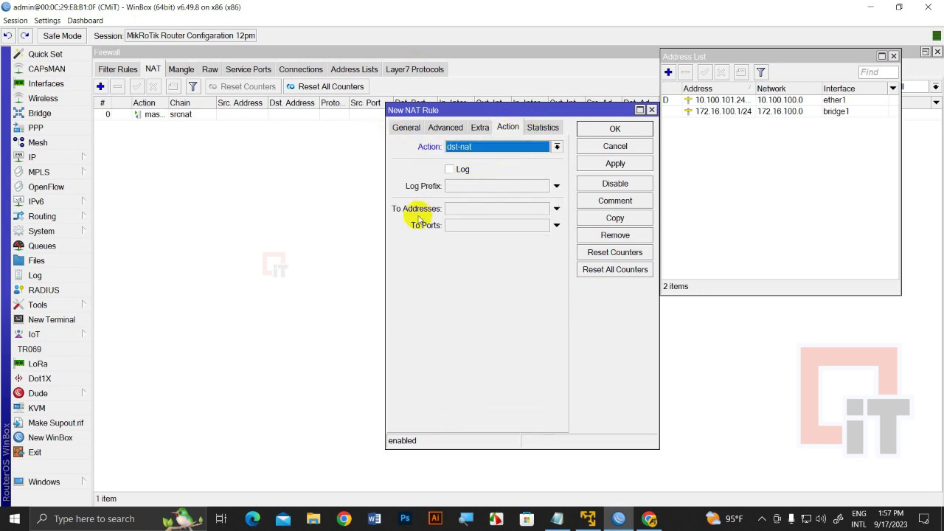
Set the rule to forward to address 172.16.100.235 on port 3389 and apply it.
left_click(480, 207)
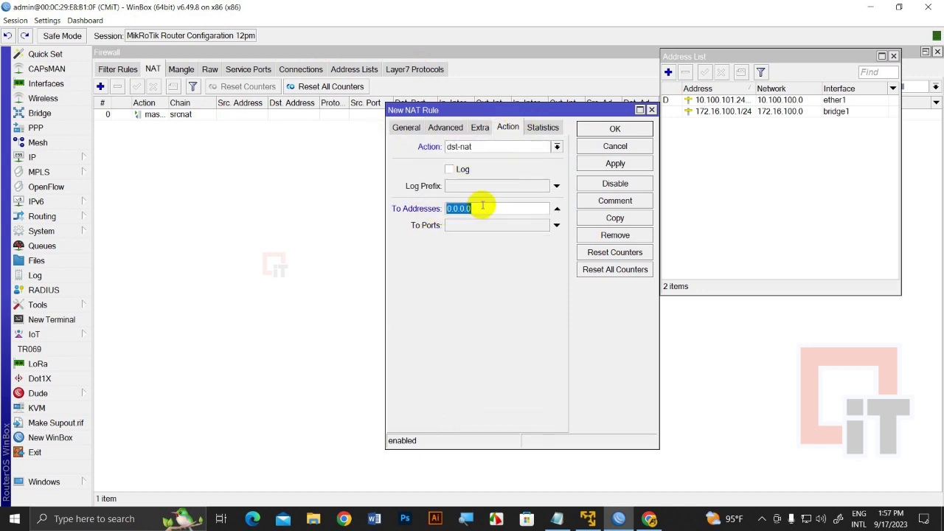
type("172.16.100.235")
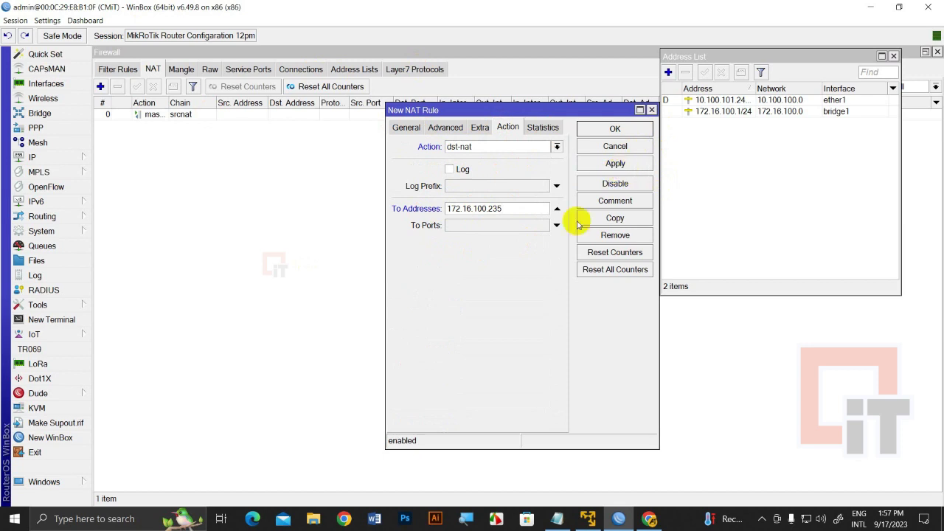
left_click(494, 224)
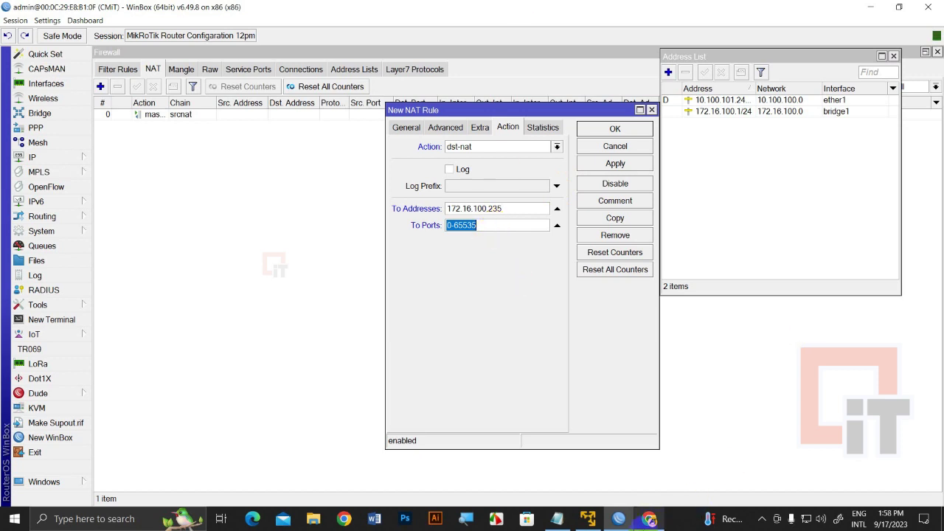
mouse_move(648, 519)
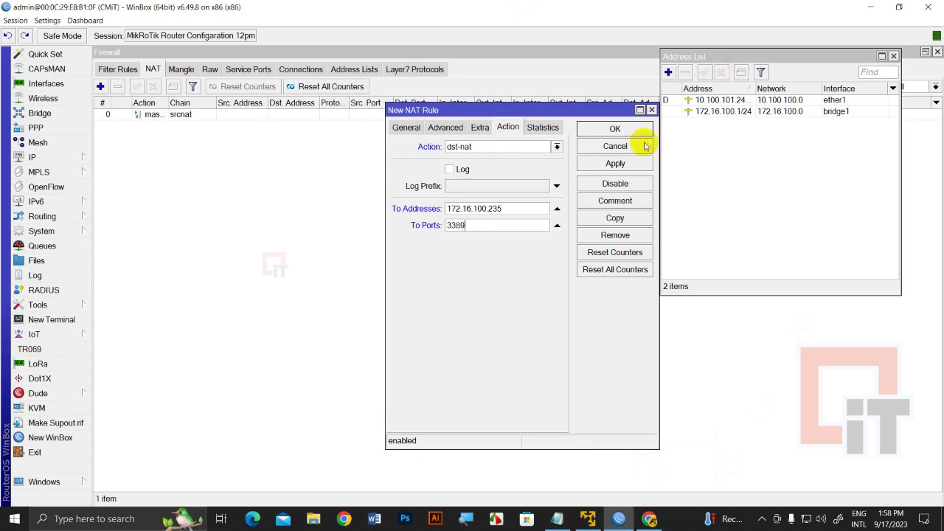
left_click(616, 165)
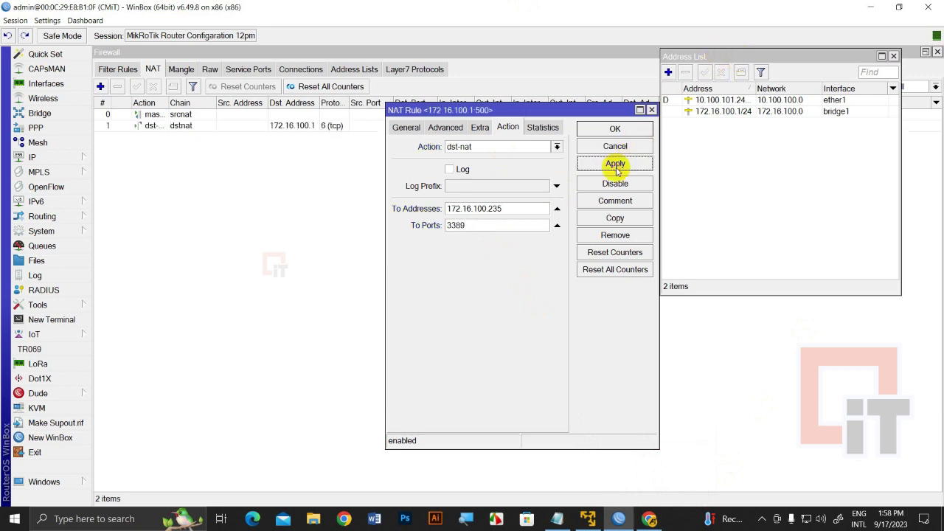
Review the applied rule's destination address and its forwarding address settings.
left_click(406, 128)
left_click_drag(522, 180, 434, 193)
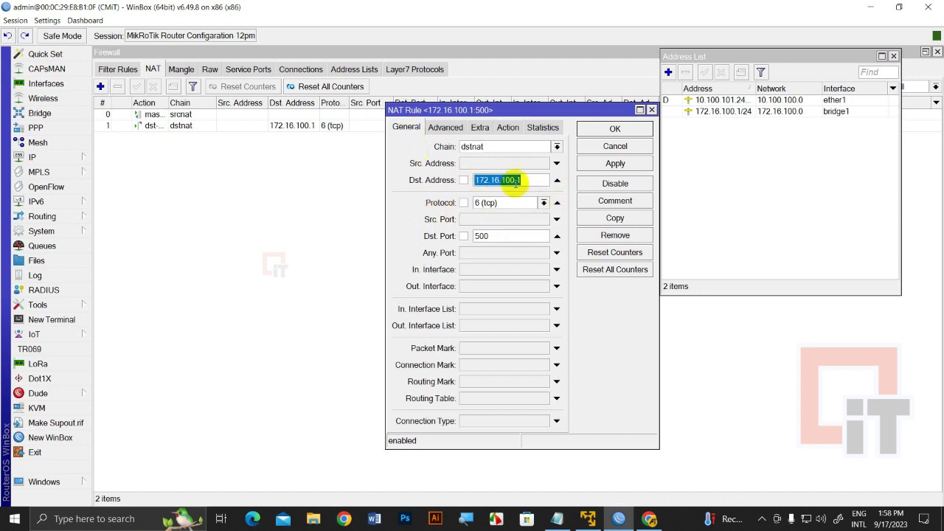
left_click(612, 164)
left_click(507, 126)
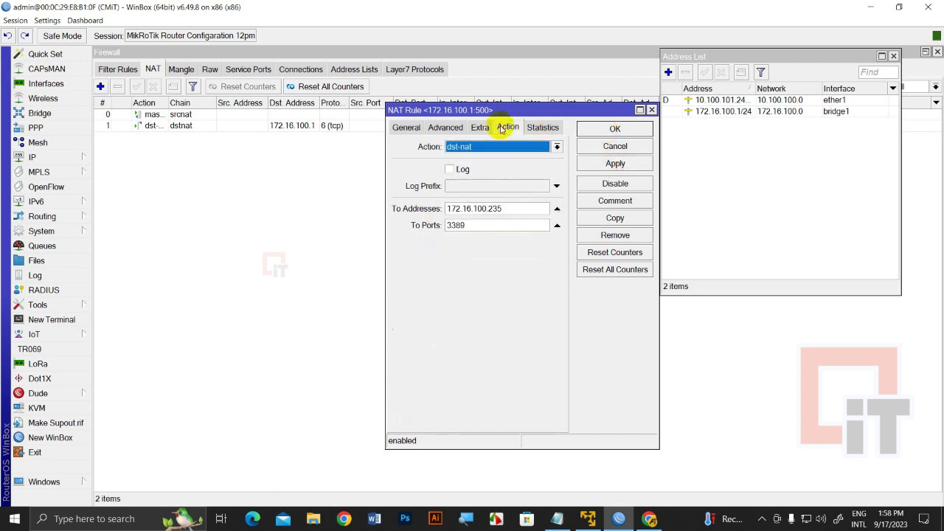
left_click(529, 208)
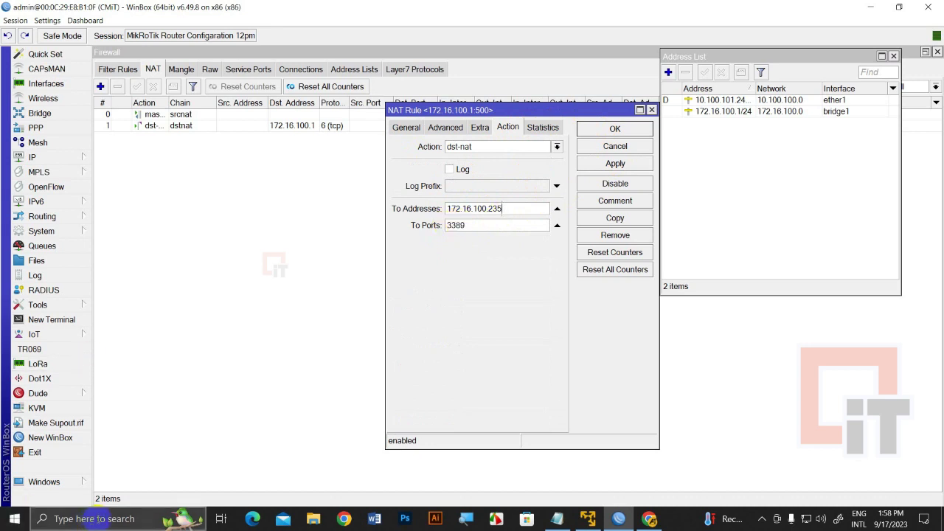
Open Remote Desktop Connection from Windows search, and minimize it and WinBox to show the desktop.
left_click(96, 518)
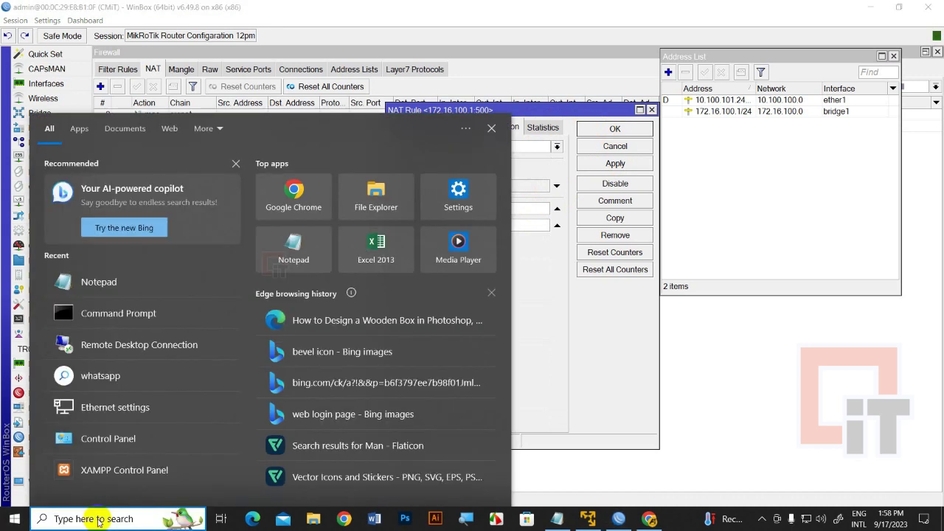
type("re")
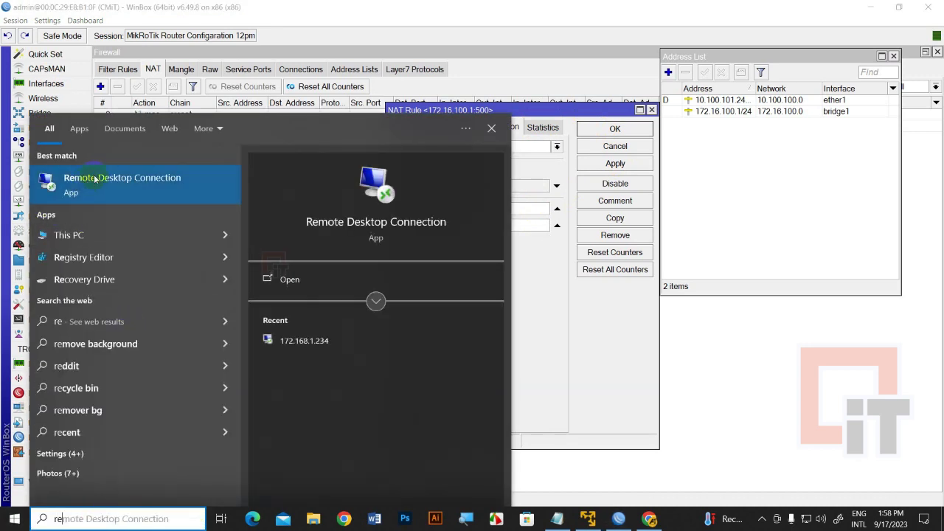
left_click(95, 181)
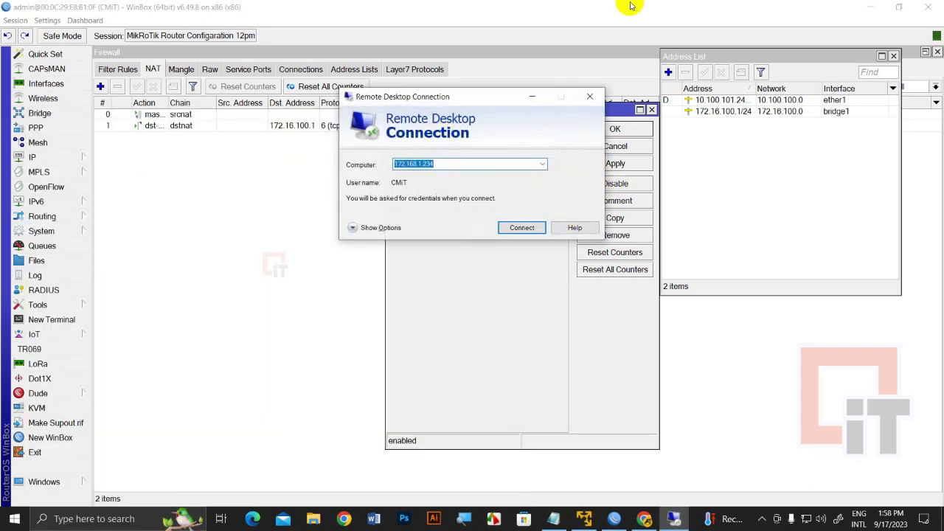
left_click(533, 99)
left_click(869, 7)
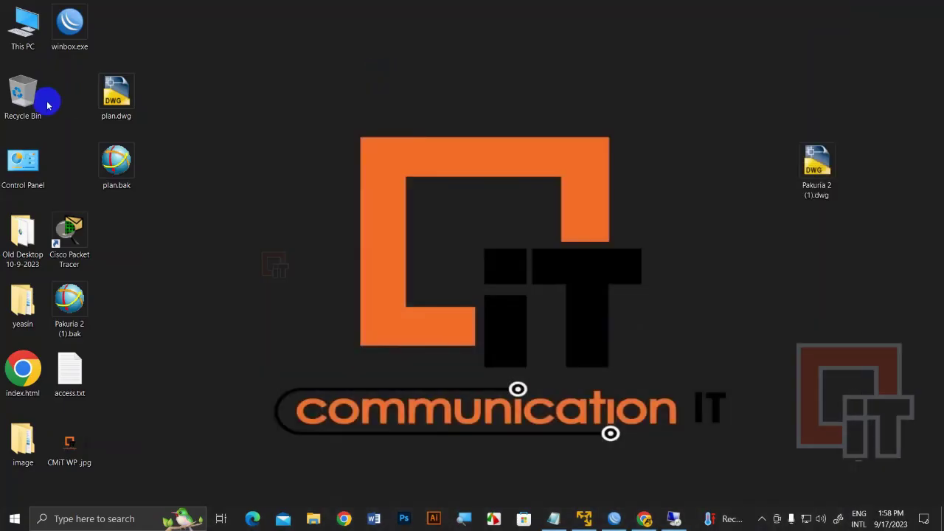
Open this PC's system properties, check the Remote Desktop setting in Windows Settings, and close Settings.
right_click(22, 33)
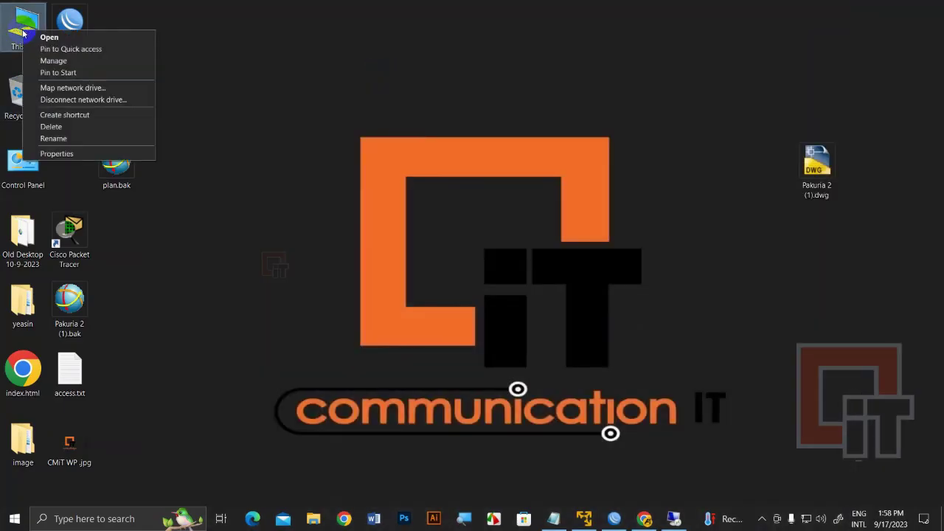
left_click(67, 155)
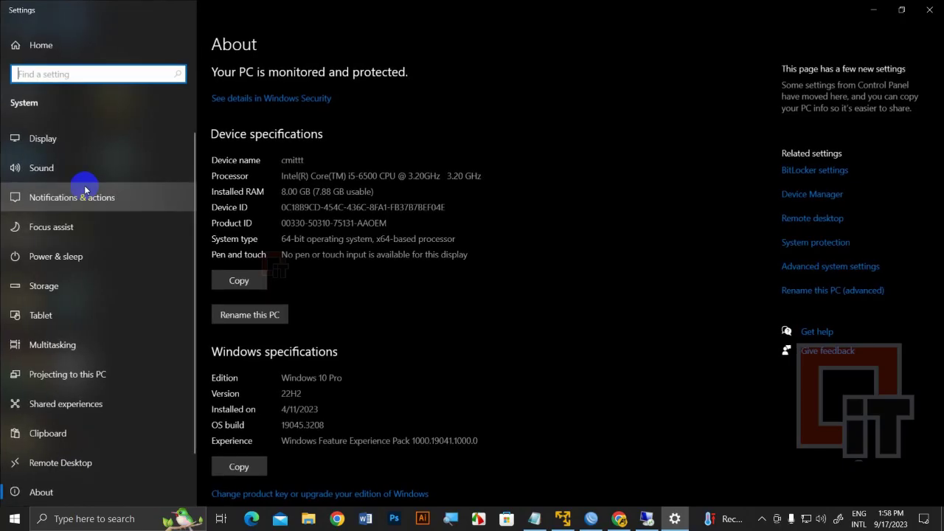
left_click(89, 463)
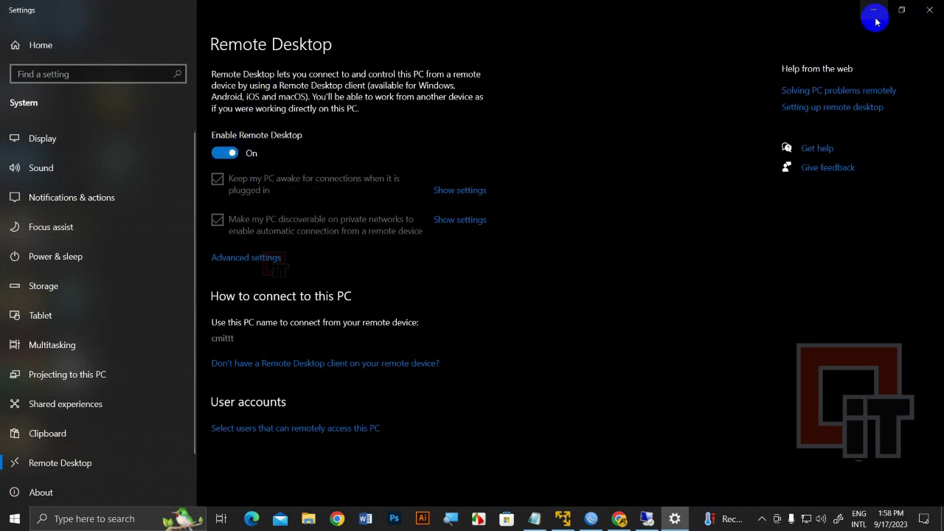
left_click(927, 10)
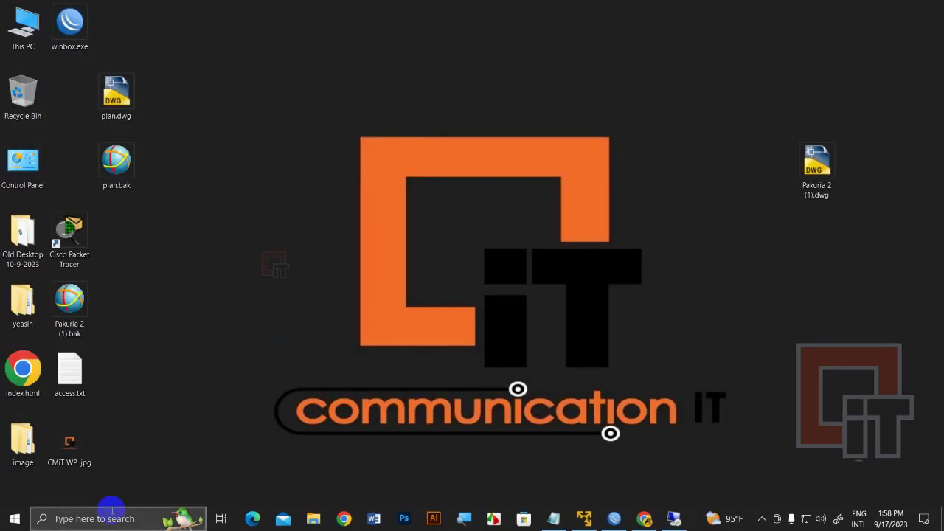
Open Command Prompt from Windows search and run ipconfig to check this PC's IP address.
left_click(137, 519)
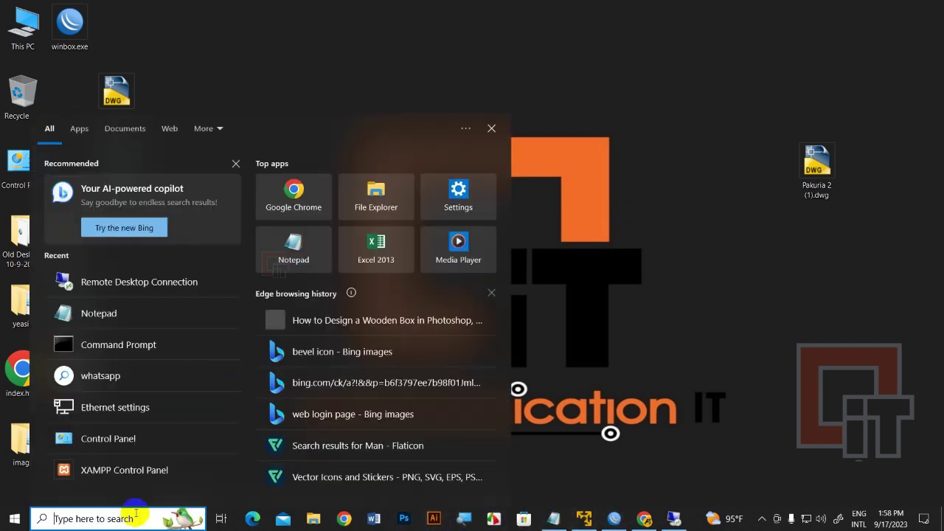
type("cmd")
key("Return")
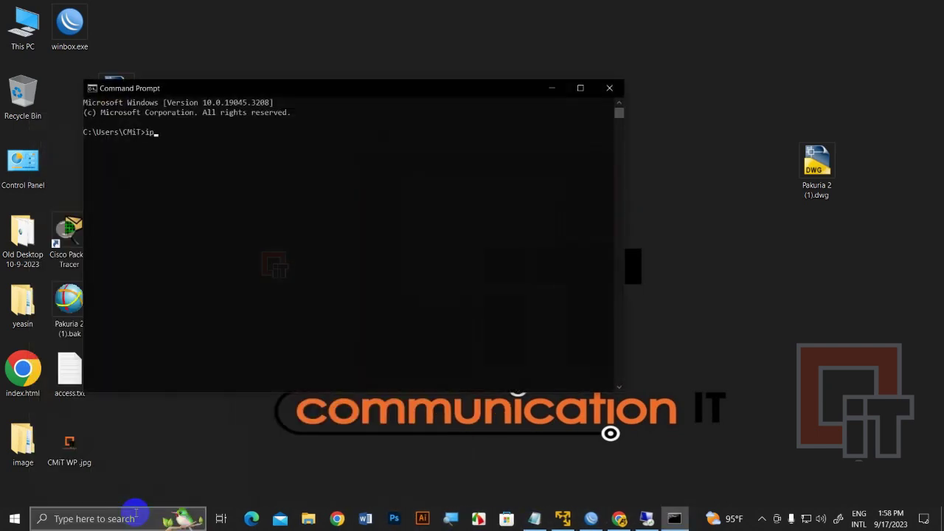
type("ipconfig")
key("Return")
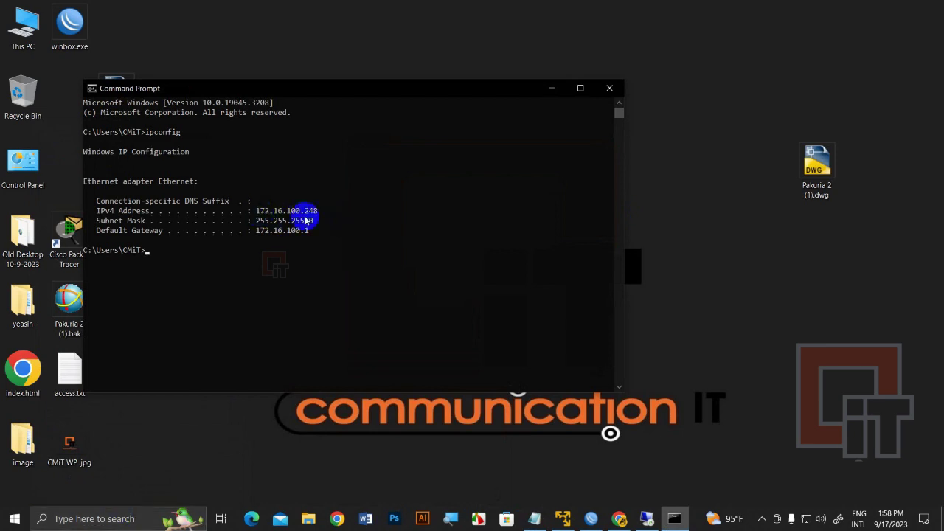
Switch to WinBox and recheck the NAT rule's destination address and port against its forwarding address and port.
left_click(648, 518)
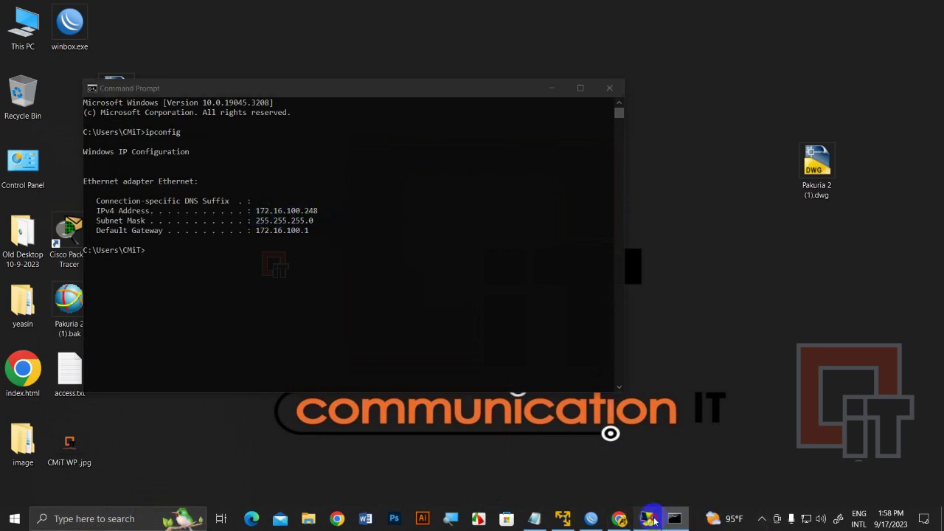
left_click(654, 518)
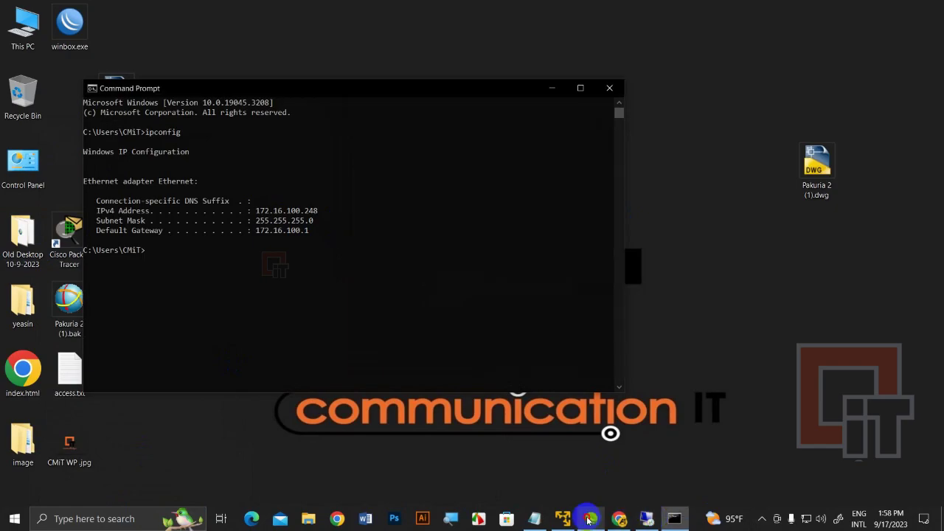
left_click(588, 519)
left_click(399, 128)
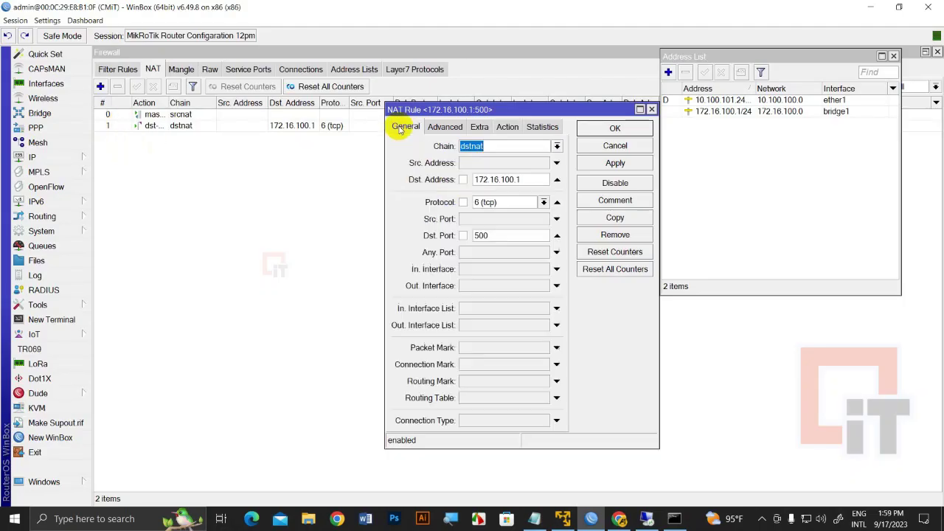
double_click(543, 177)
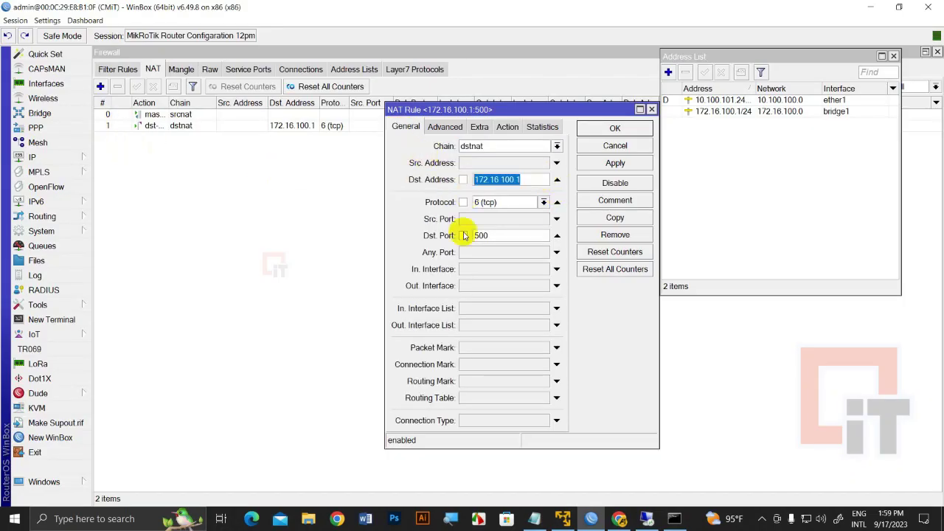
left_click(501, 235)
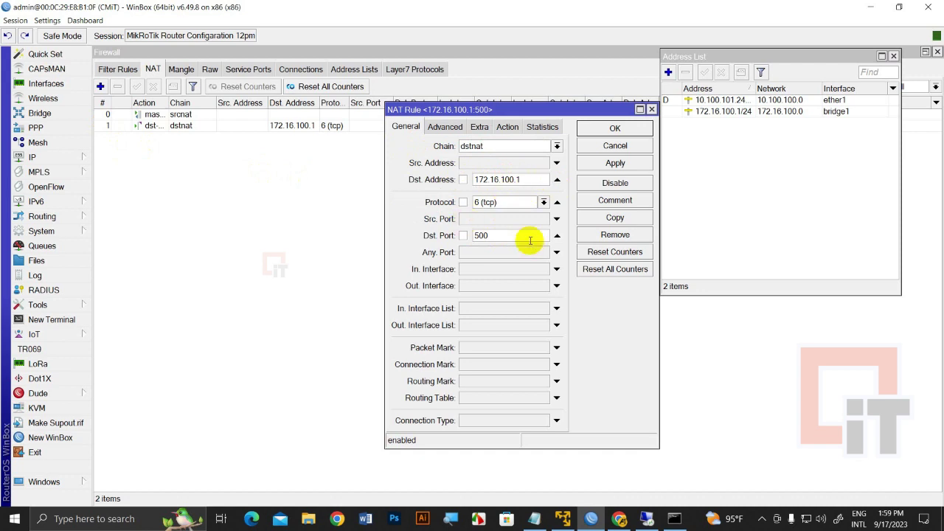
left_click(507, 127)
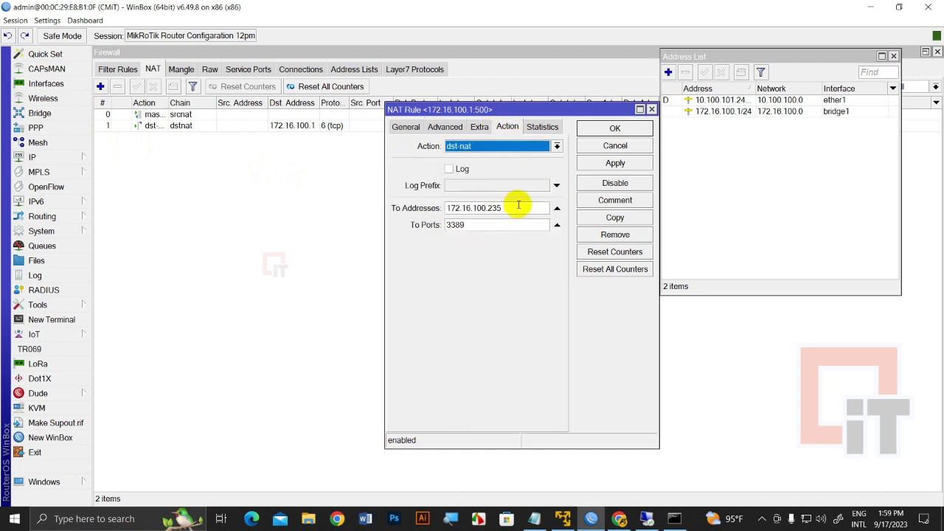
left_click(511, 209)
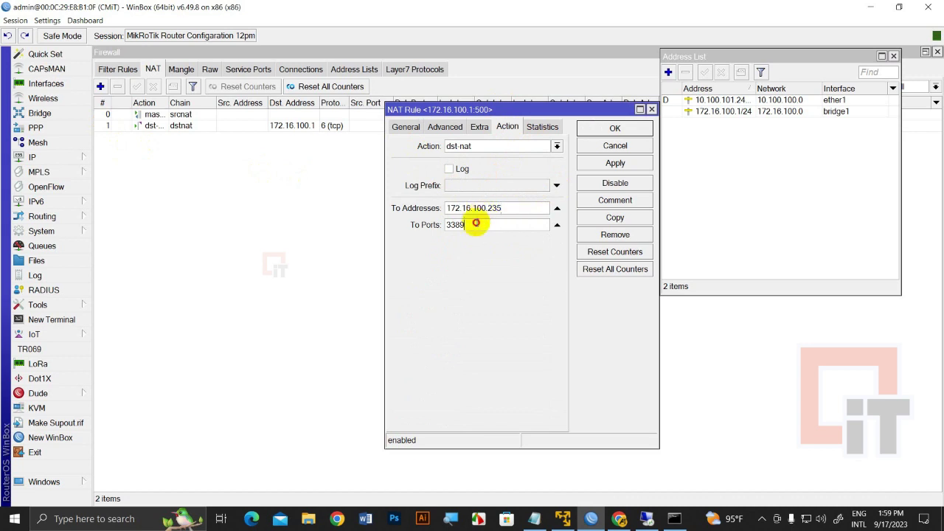
left_click(476, 226)
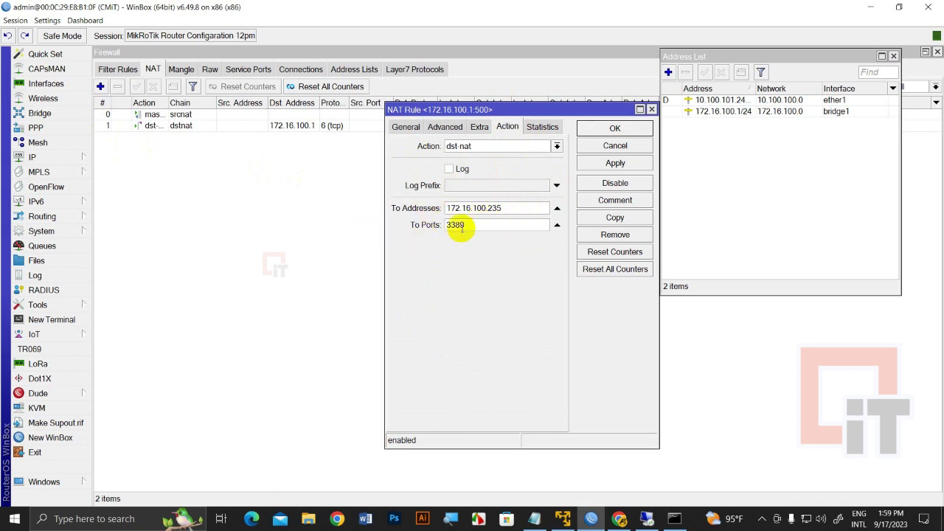
left_click(396, 130)
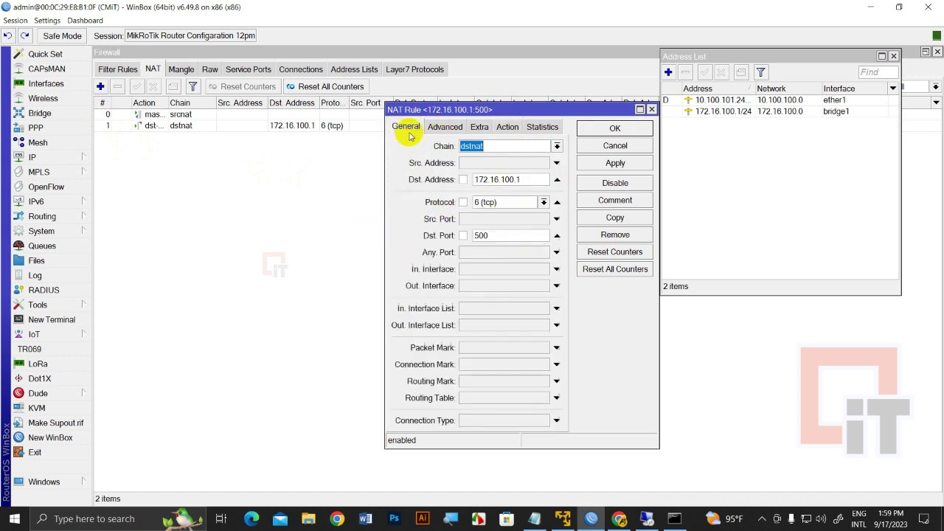
Minimize WinBox, open Remote Desktop Connection from Windows search, and connect to 172.16.100.1:500.
left_click(867, 9)
left_click(66, 519)
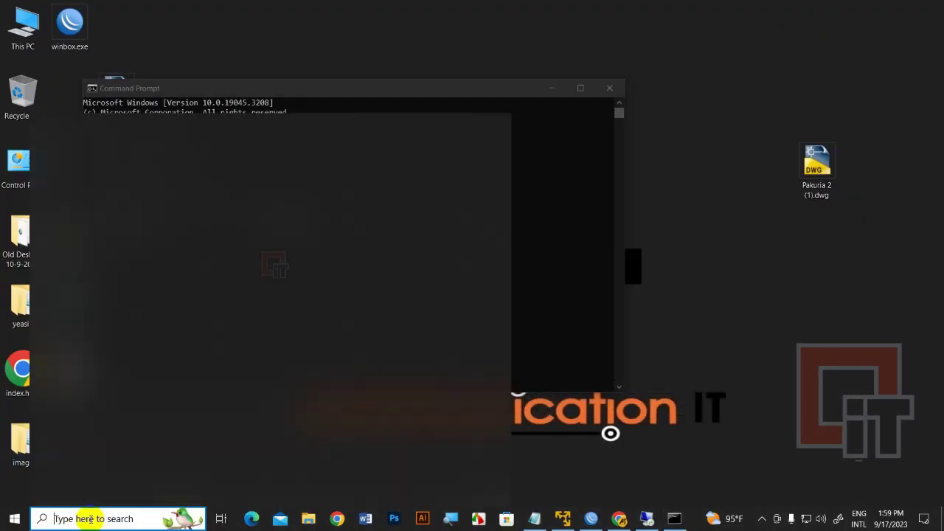
type("re")
left_click(99, 178)
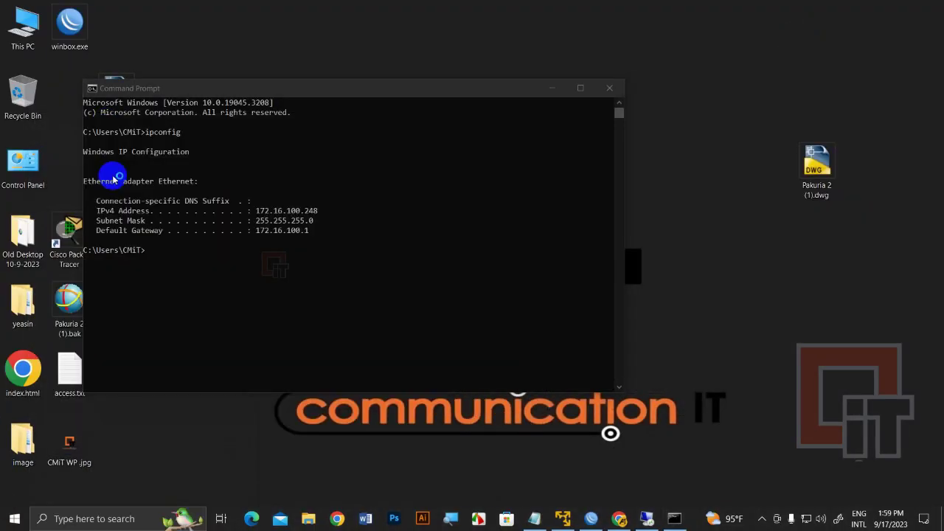
type("1")
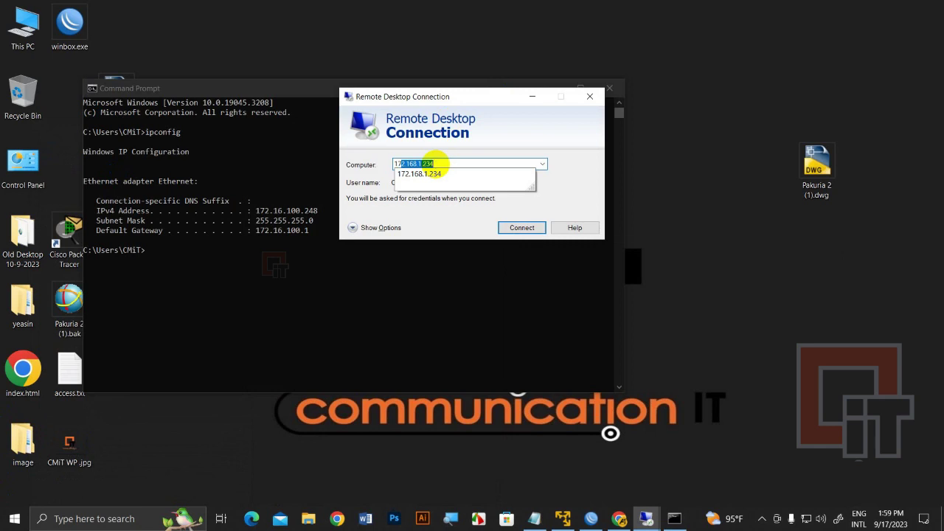
type("72.16.100.1")
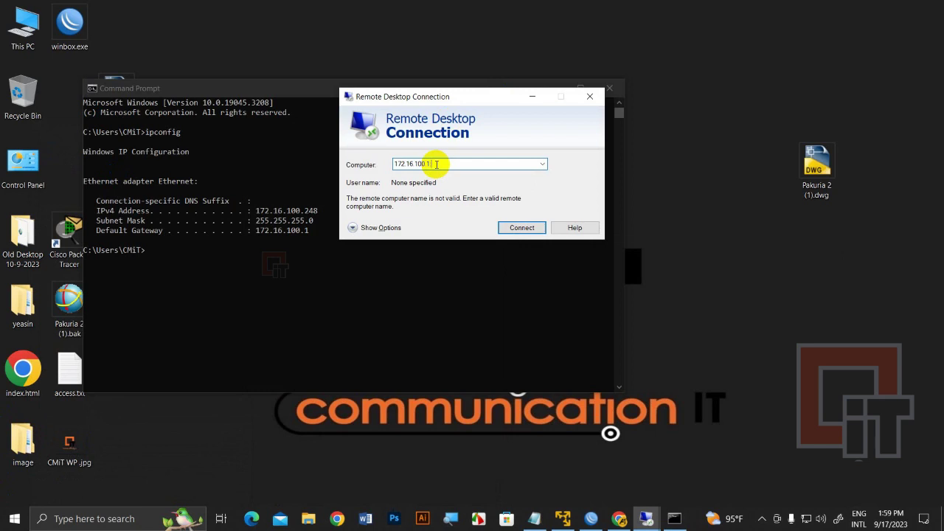
type(":500")
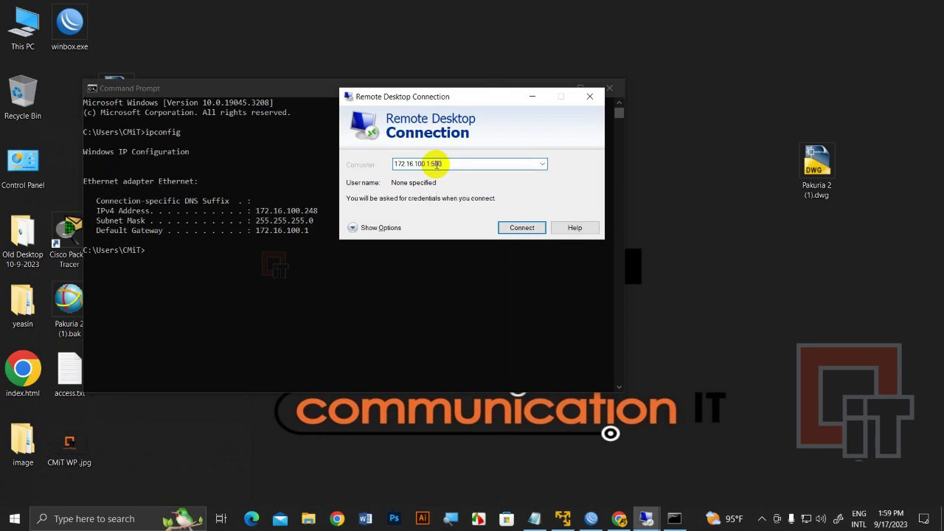
key("Return")
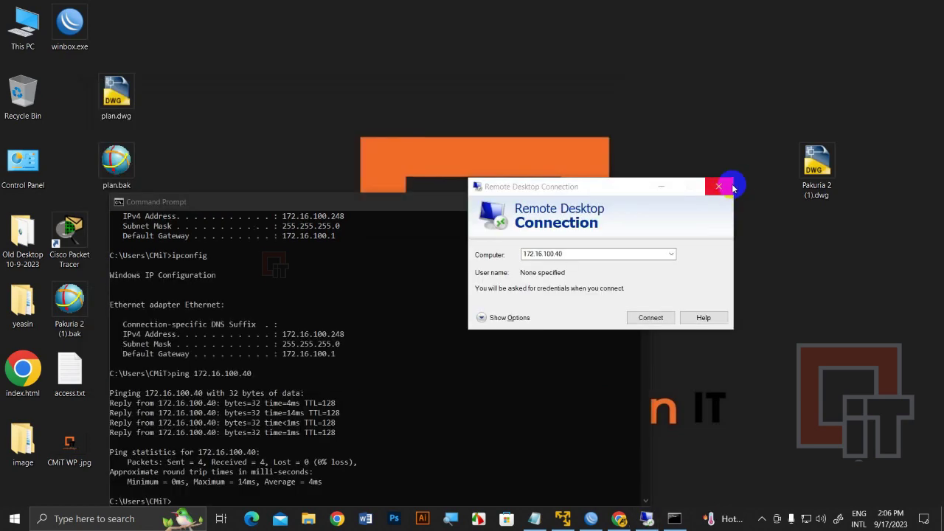
Return to WinBox and examine the open NAT rule's general destination settings and the dst-nat target address and port.
left_click(610, 509)
left_click(612, 516)
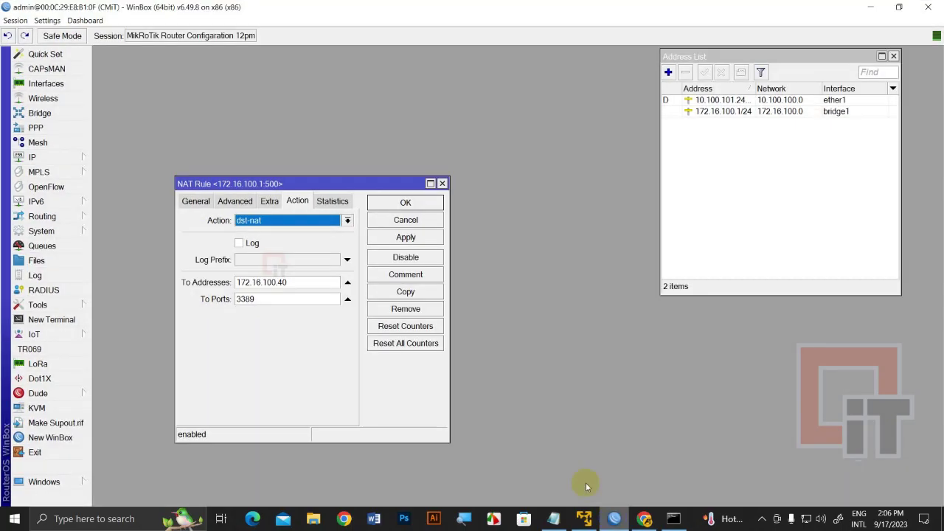
left_click(195, 201)
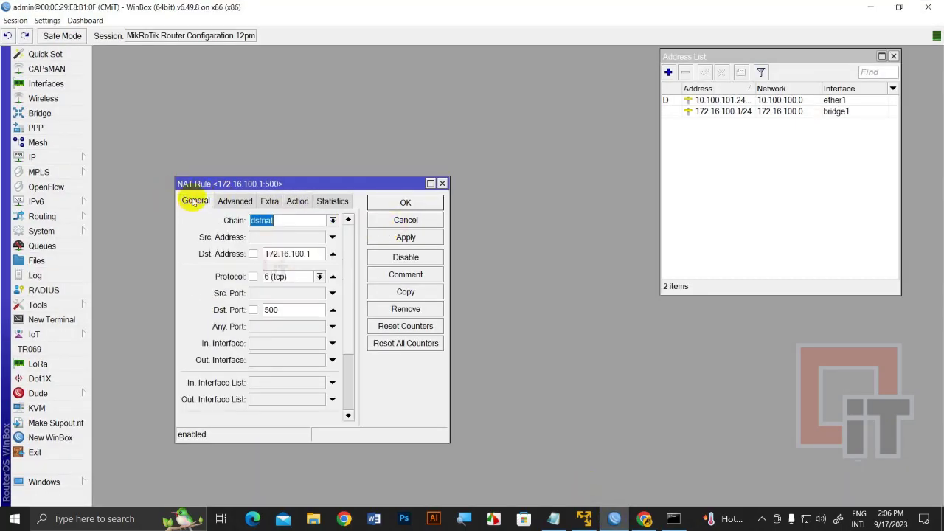
left_click(274, 253)
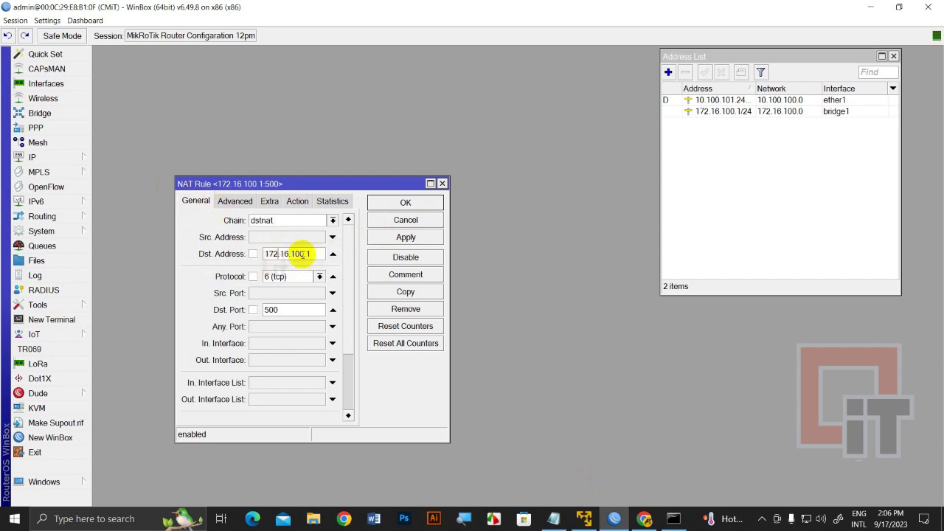
left_click(309, 253)
left_click(297, 308)
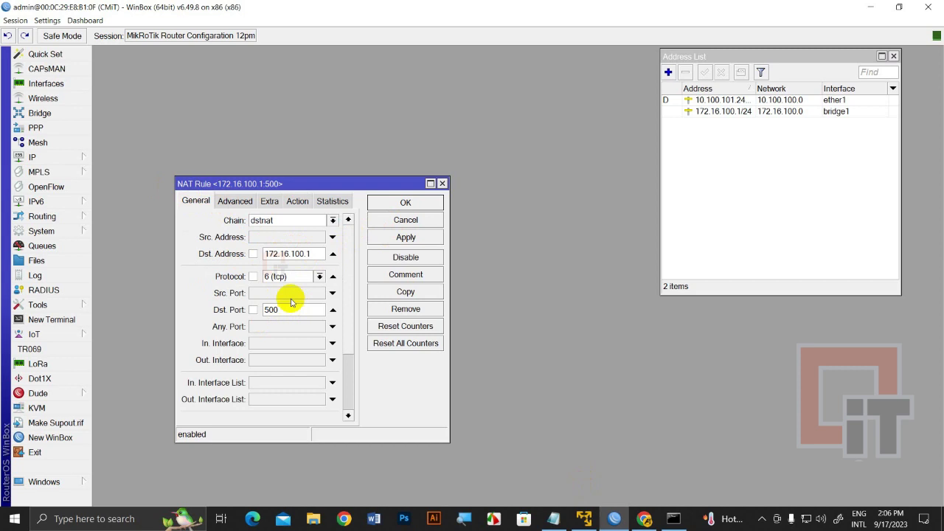
left_click(308, 254)
left_click(293, 201)
left_click(294, 281)
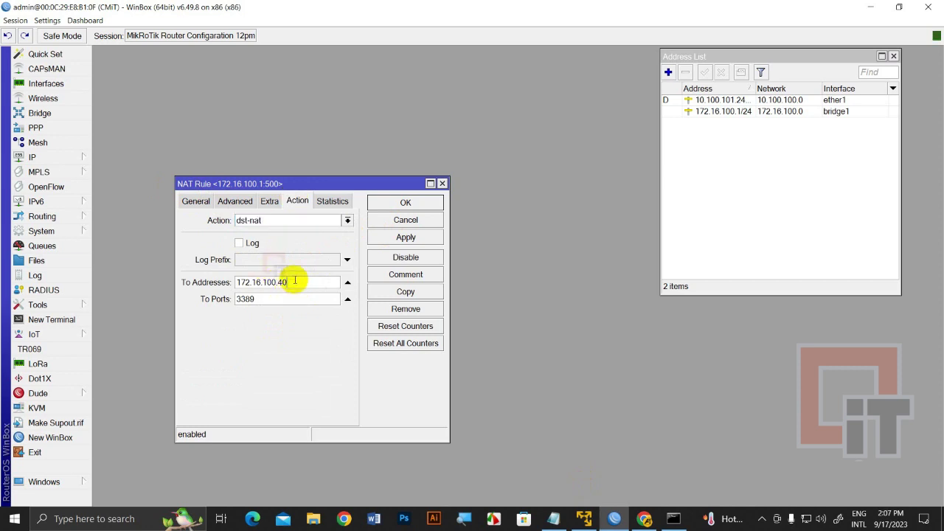
left_click_drag(280, 298, 202, 312)
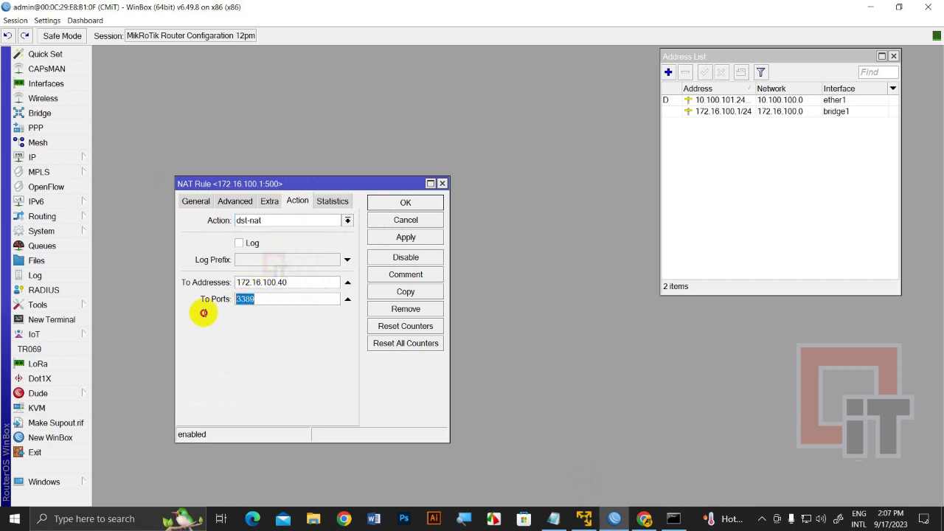
left_click(336, 310)
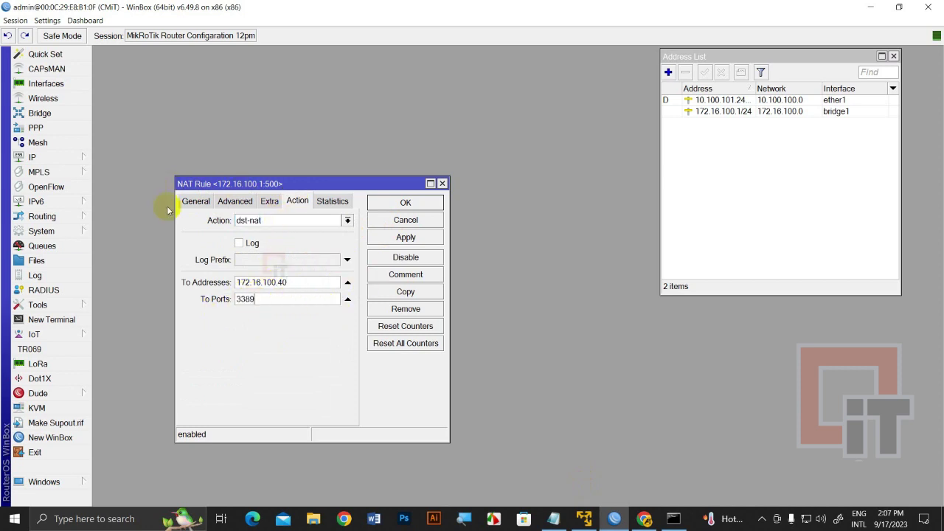
Open Remote Desktop Connection from Windows search and enter 172.16.100.1:500 as the computer.
left_click(109, 518)
type("rem")
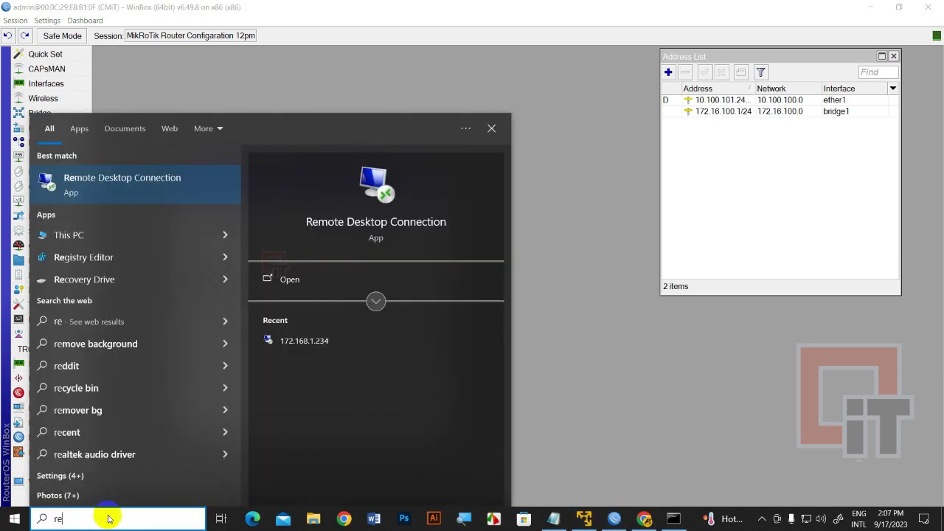
left_click(184, 181)
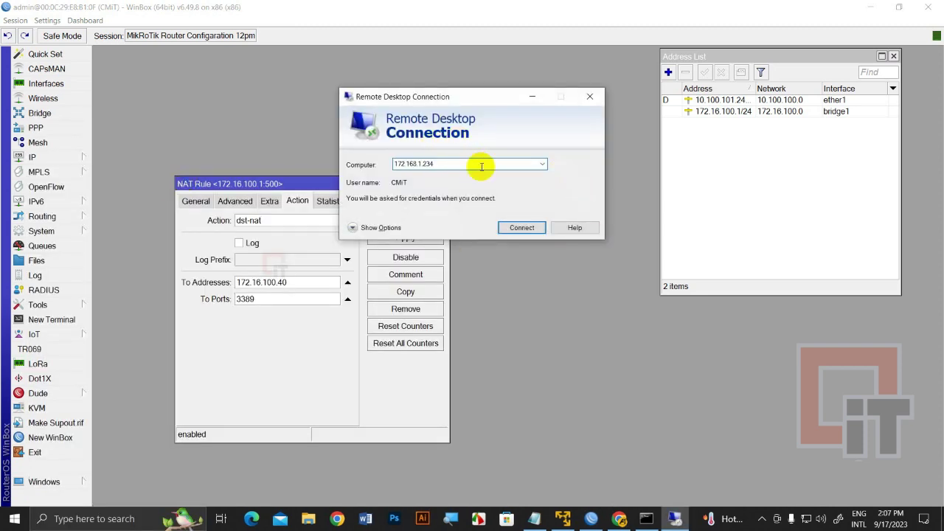
key("BackSpace")
key("BackSpace")
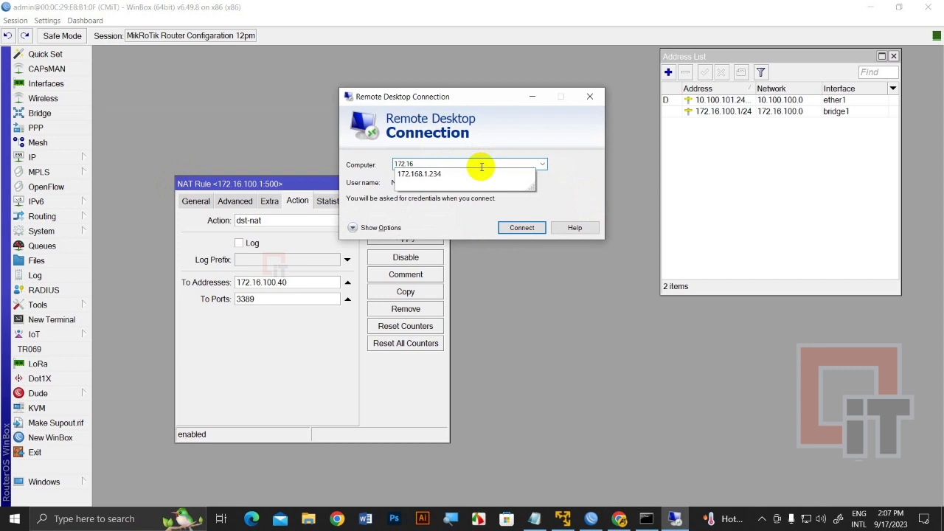
type(".100.1")
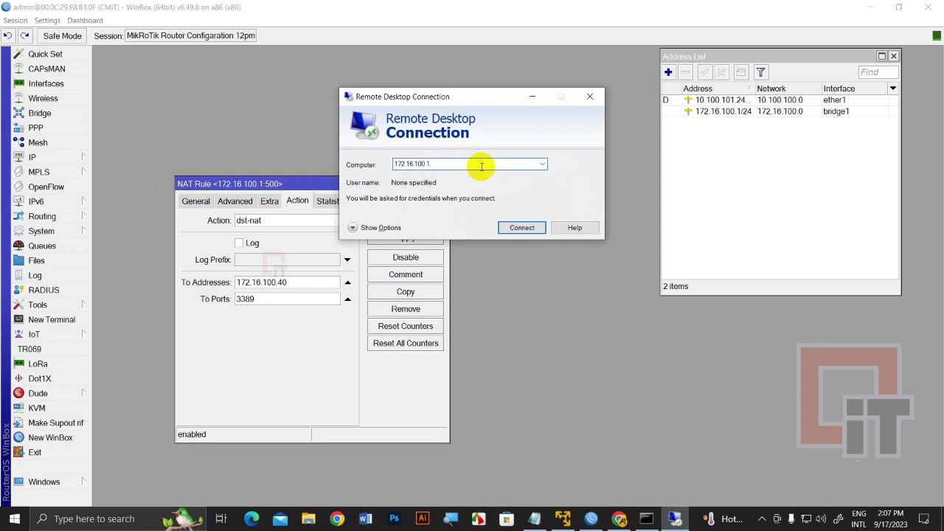
type(":500")
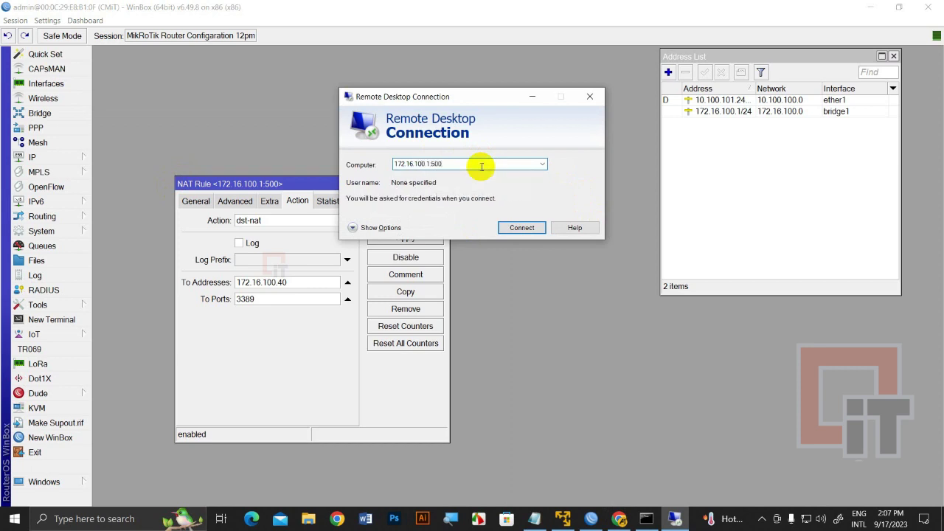